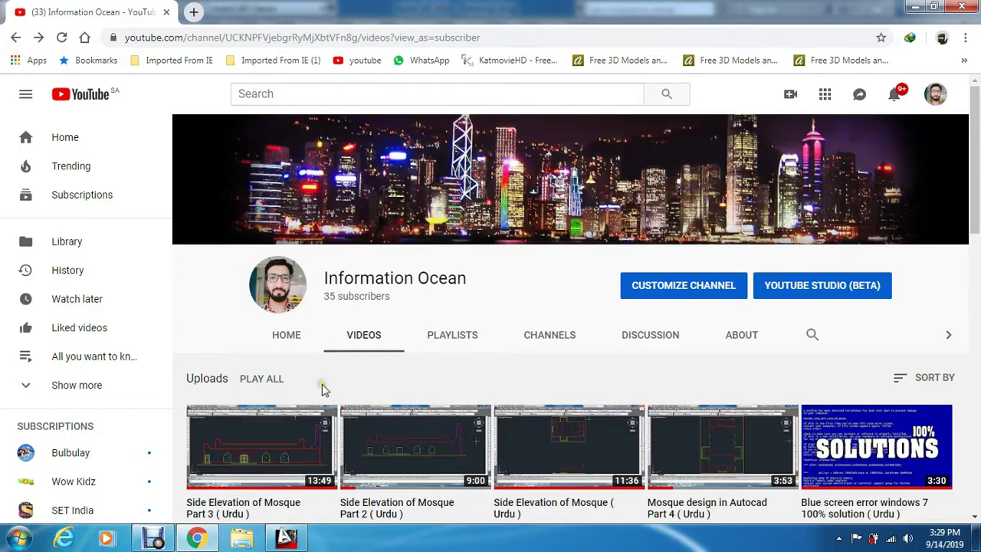
Step: Switch to AutoCAD and draw a rectangle in the middle of the empty drawing area
click(291, 542)
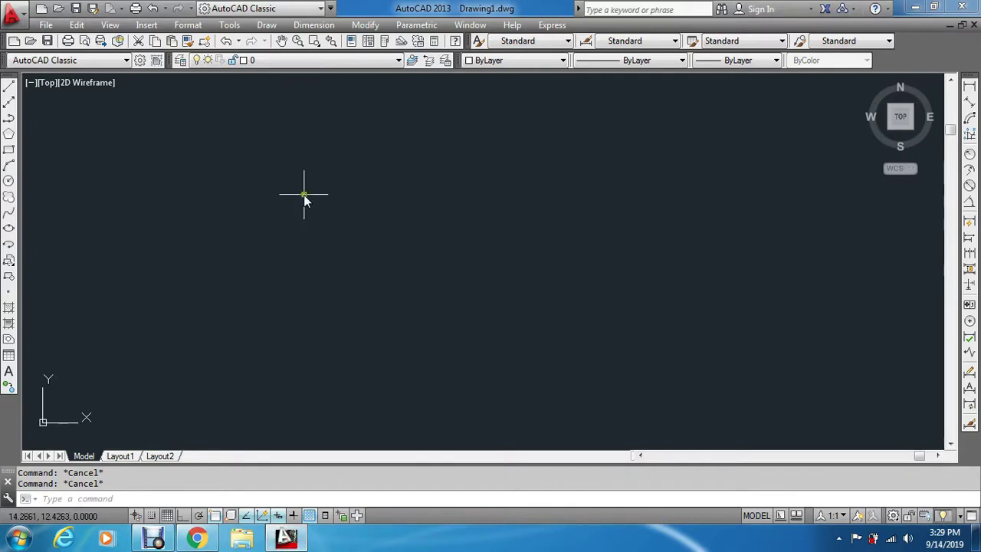
text(rec)
key(Return)
click(344, 168)
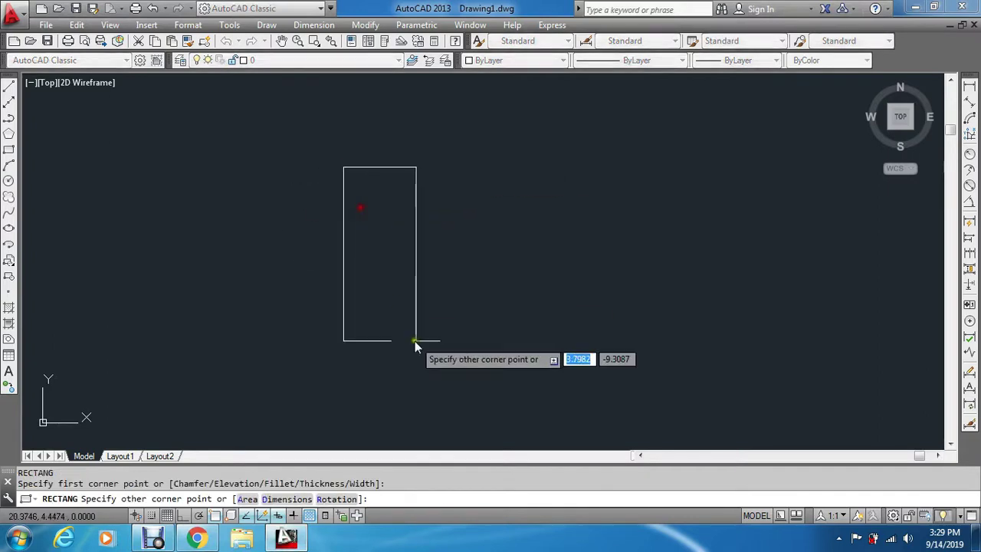
click(636, 377)
key(Escape)
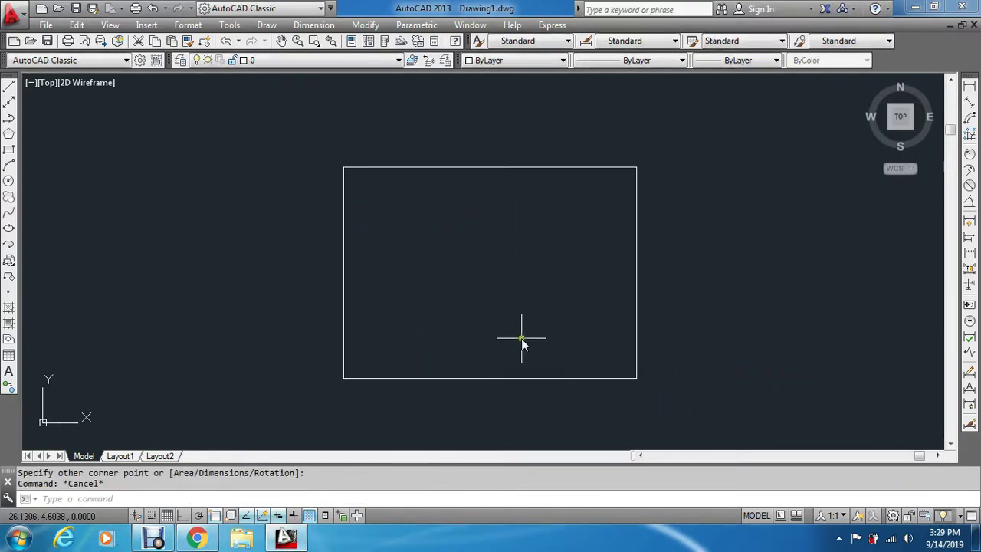
Step: Examine the ISO and other predefined patterns available for the Hatch command, leaving the hatch settings without applying any
text(h)
key(Return)
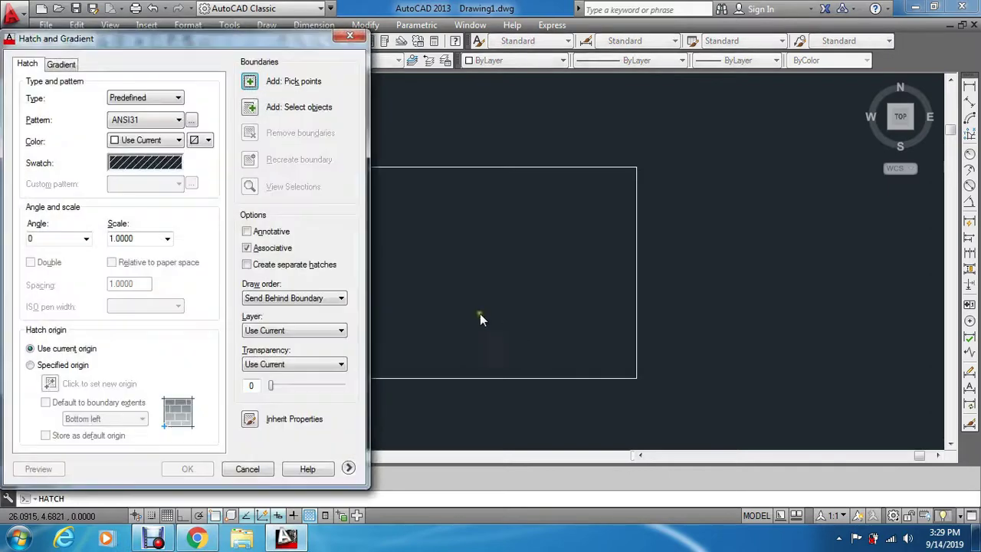
click(177, 164)
click(481, 238)
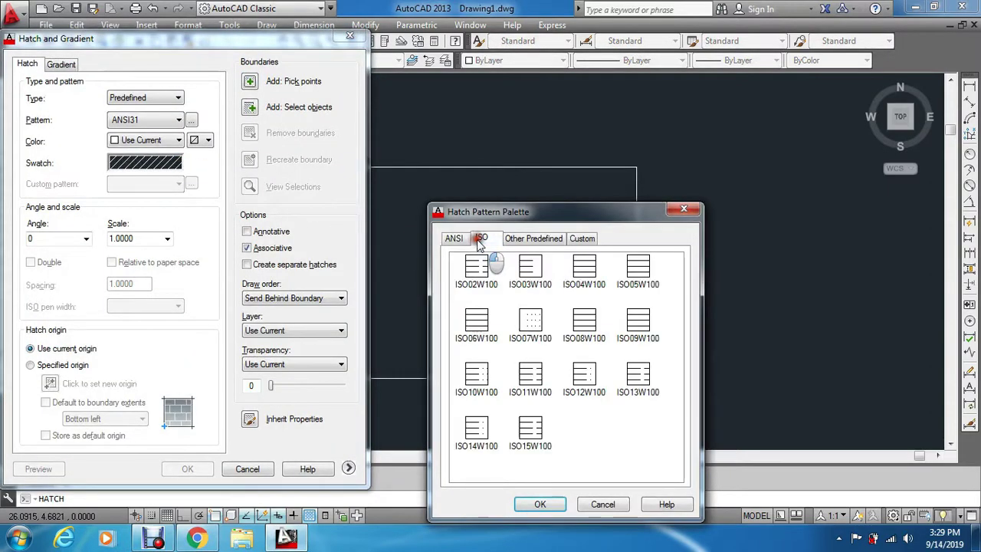
click(525, 239)
mouse_move(677, 289)
mouse_down()
mouse_move(668, 483)
mouse_move(678, 318)
mouse_move(667, 287)
mouse_up()
click(684, 208)
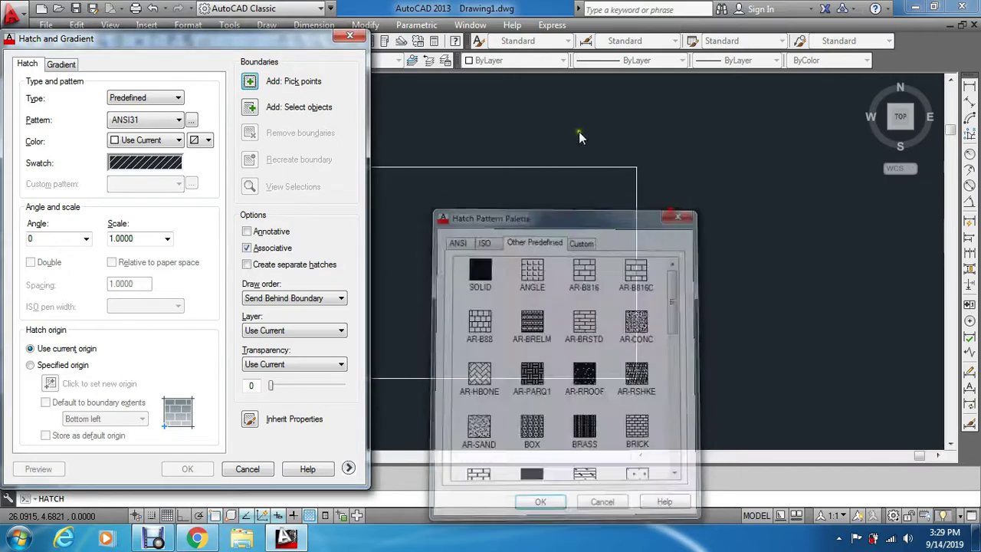
click(353, 35)
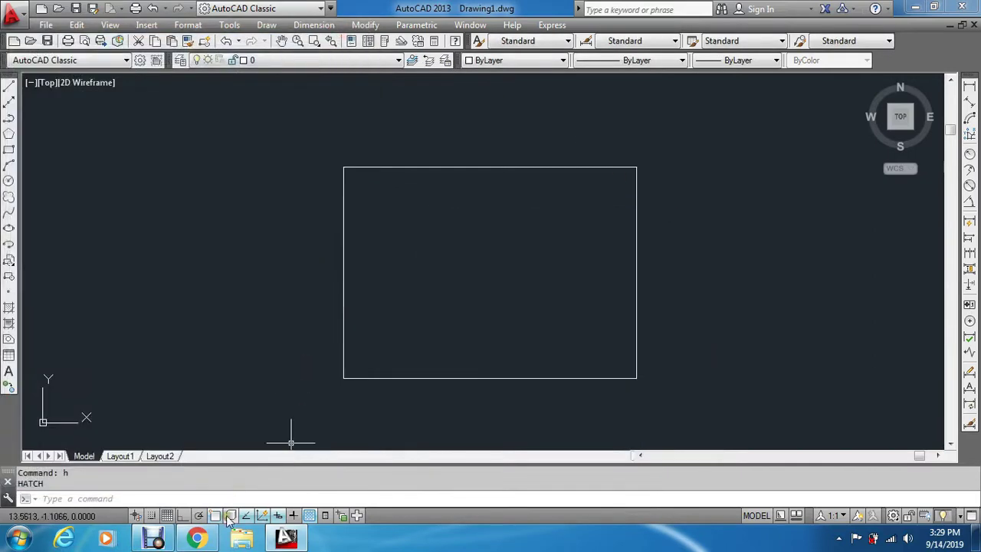
click(198, 539)
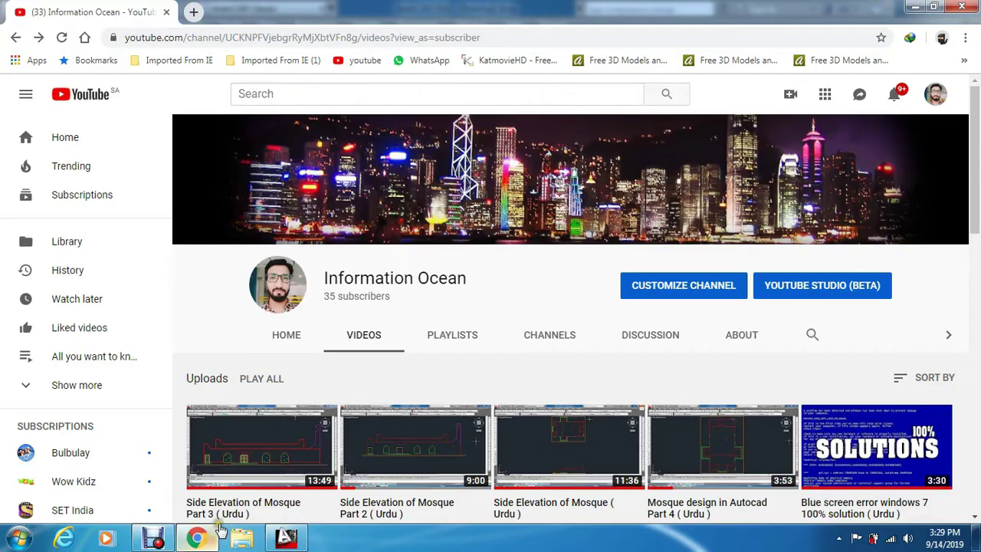
click(193, 11)
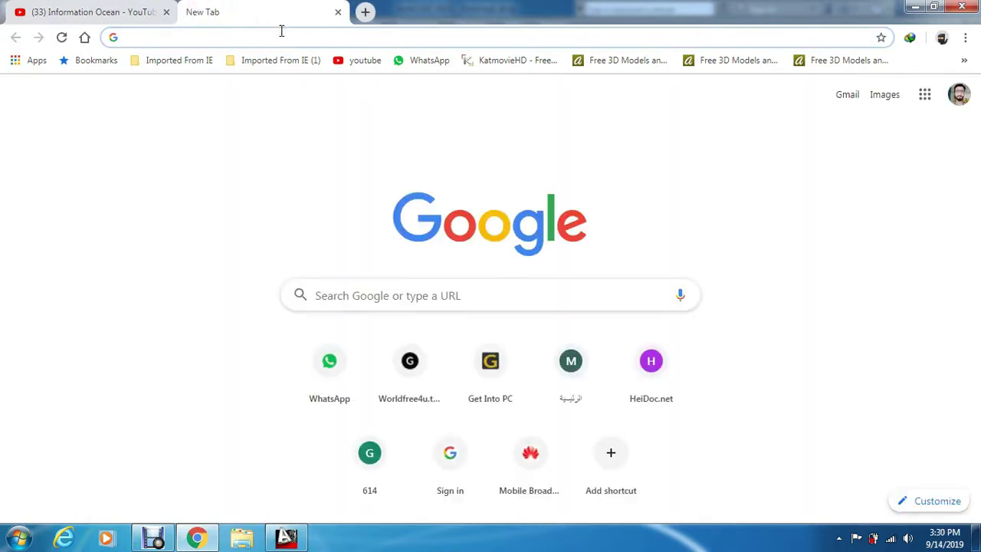
text(www.cad)
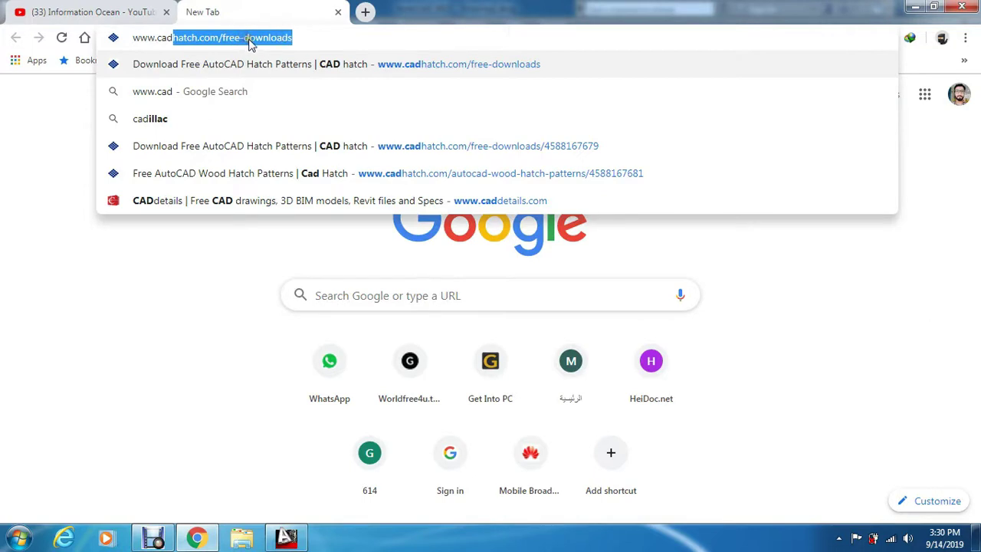
key(Return)
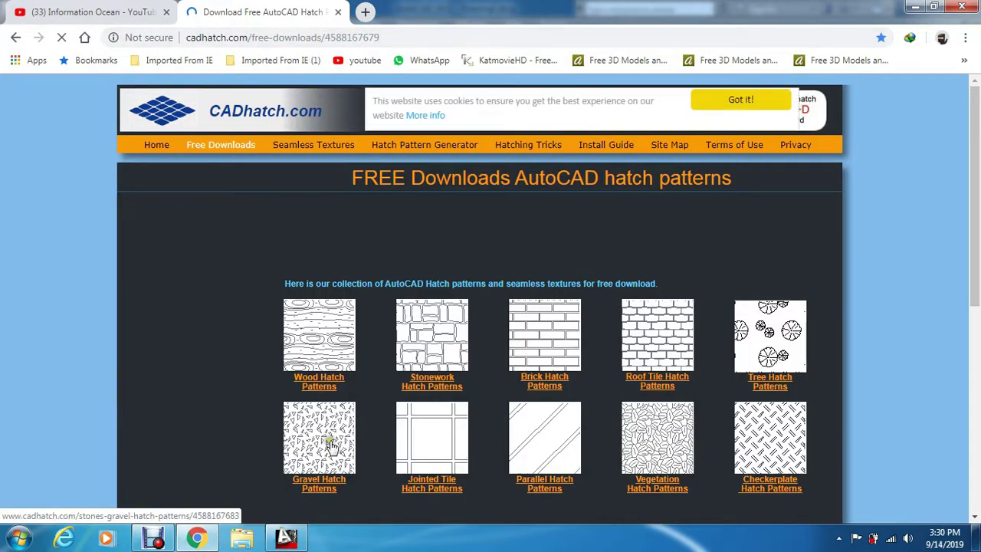
Step: Look through the free hatch categories and the seamless brick textures, returning to the free downloads page
scroll(331, 445, down, 3)
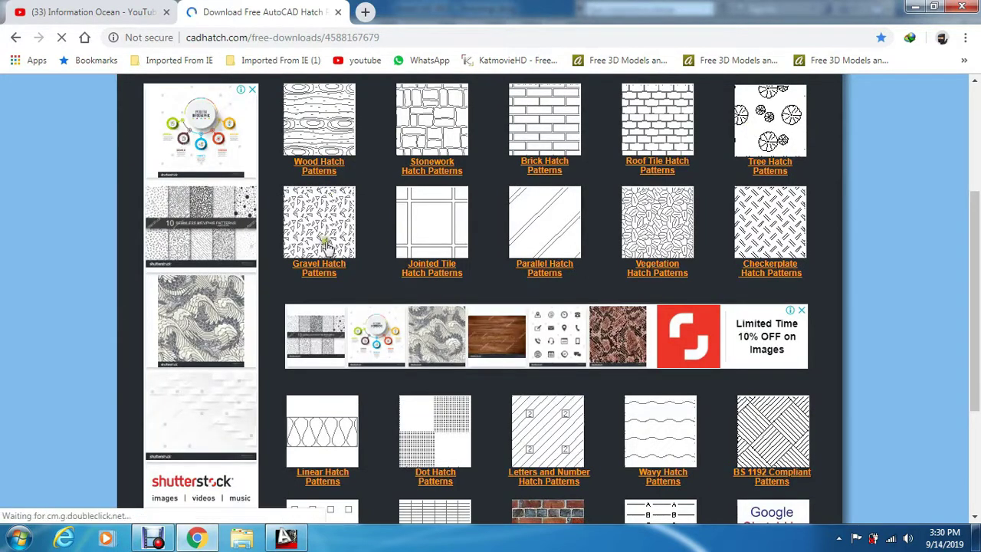
scroll(367, 410, down, 1)
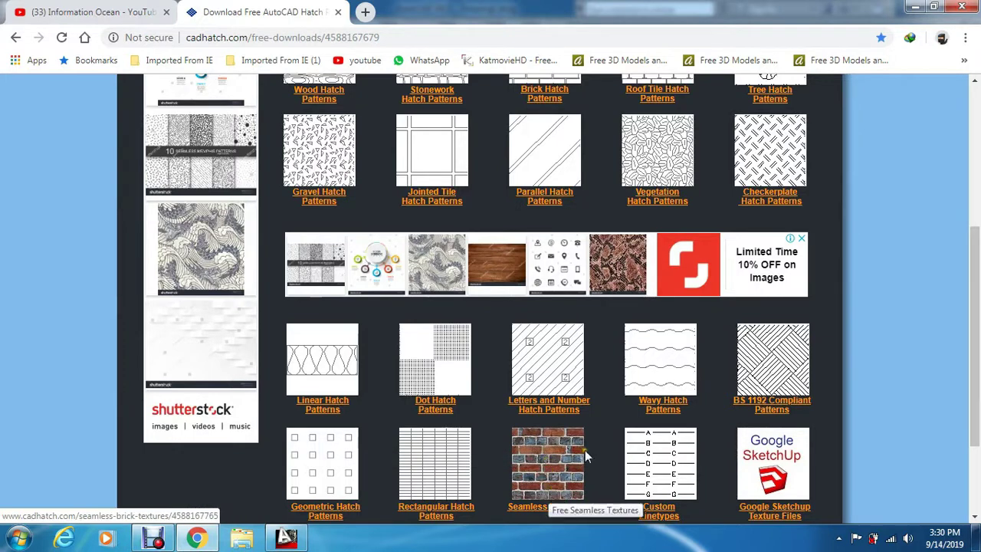
click(564, 453)
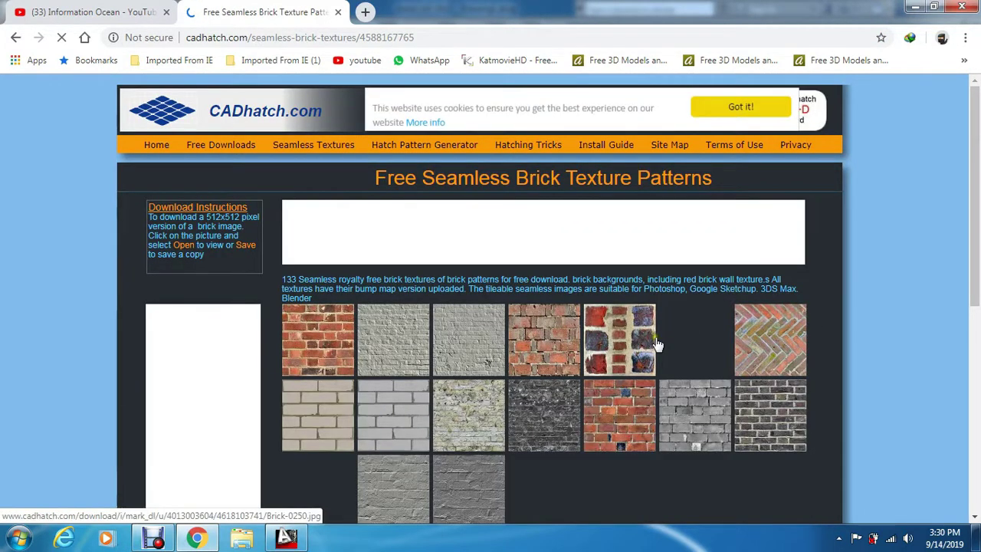
scroll(657, 345, down, 2)
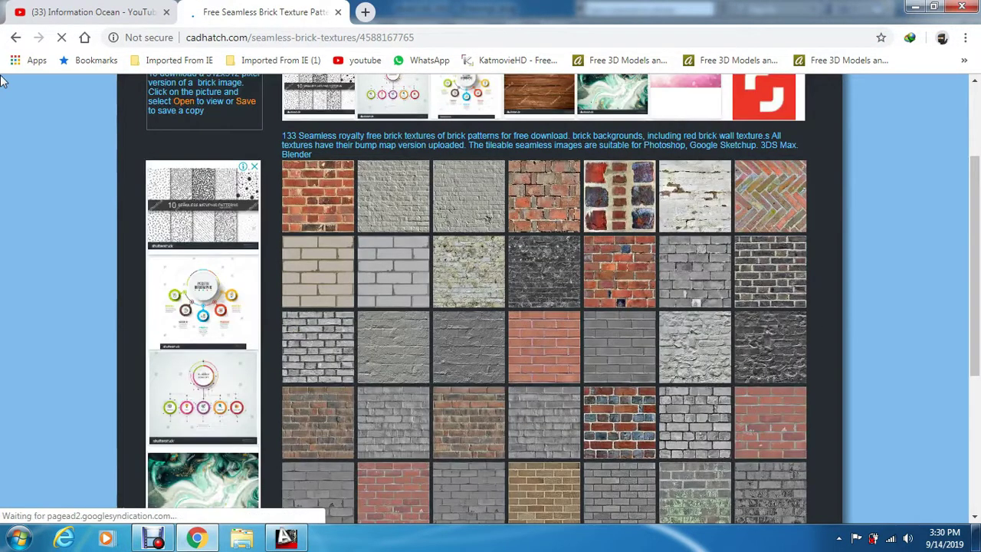
click(12, 37)
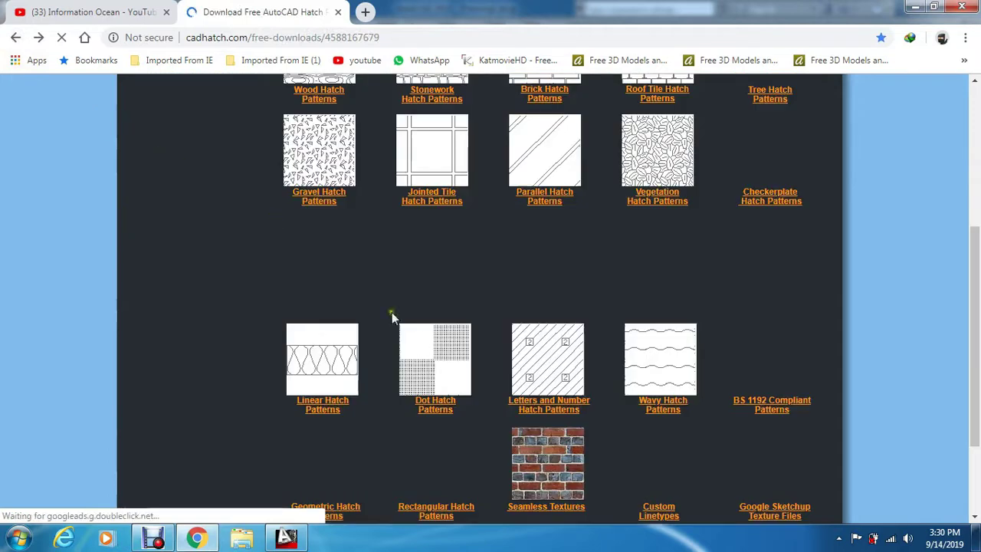
scroll(420, 343, up, 5)
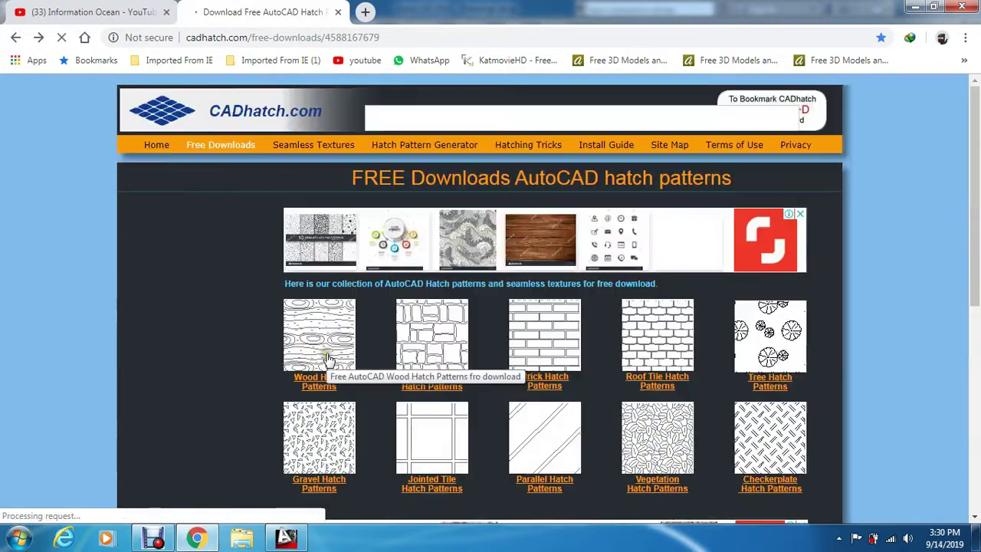
Step: Open the wood hatch patterns page and download the HWOOD5E1 and HWOOD6E1 patterns
click(324, 361)
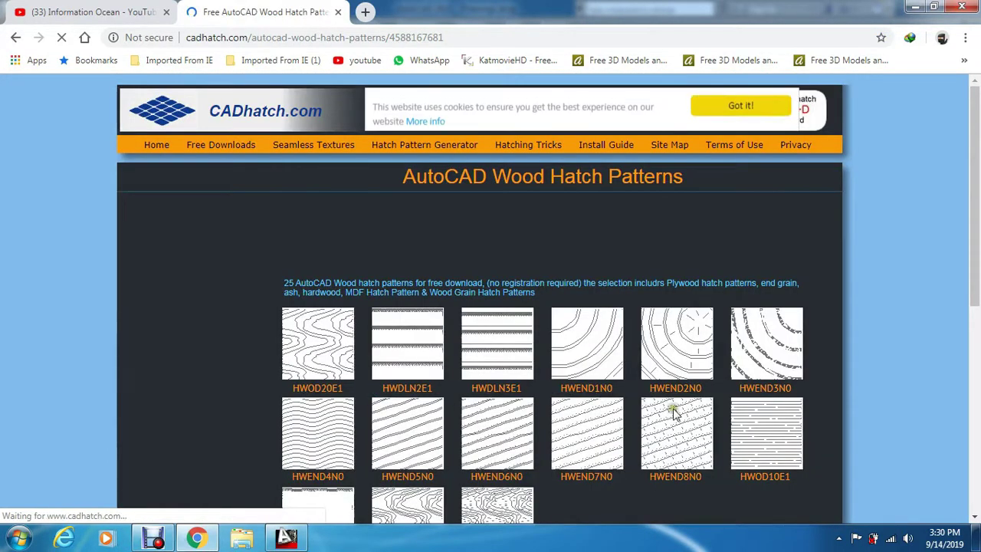
scroll(684, 416, down, 2)
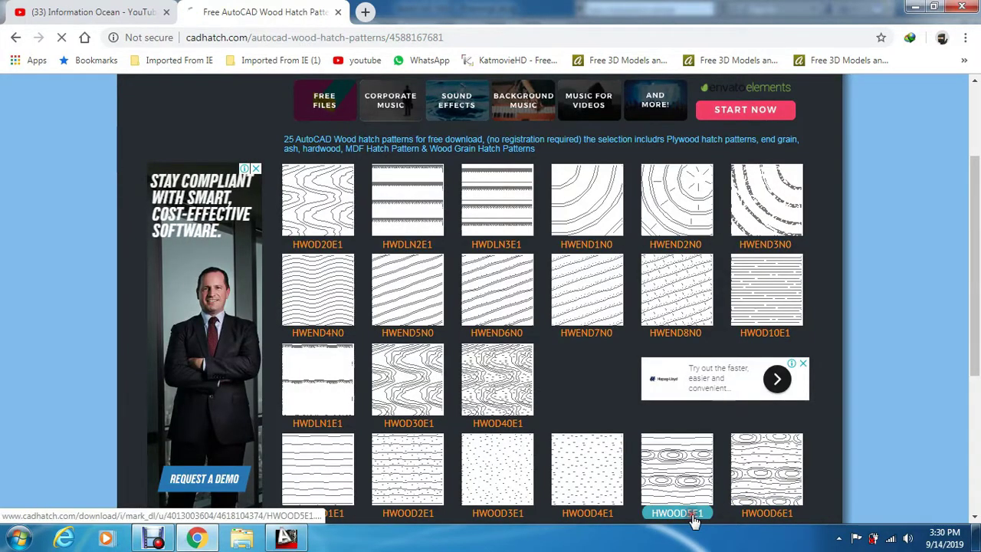
click(693, 515)
scroll(726, 391, down, 1)
scroll(726, 392, down, 2)
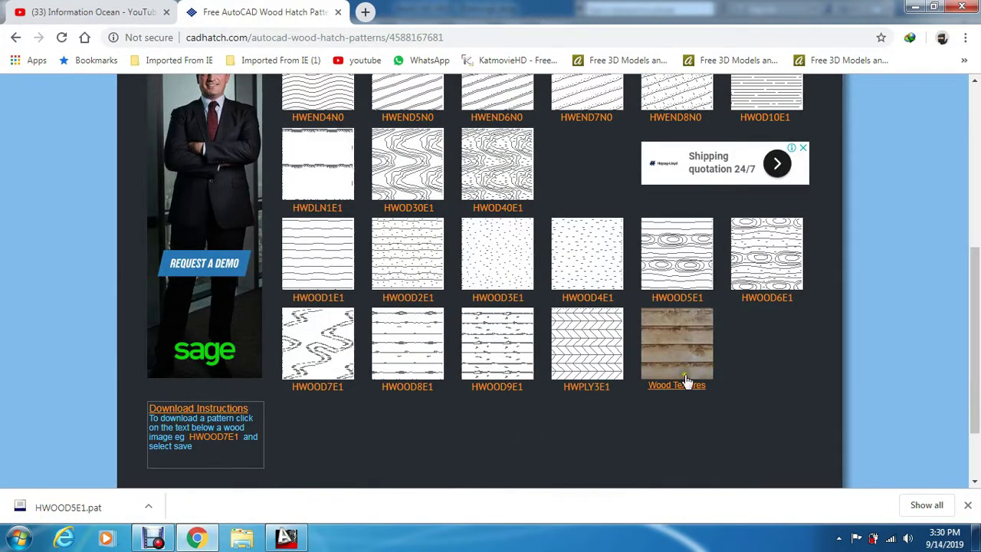
click(766, 299)
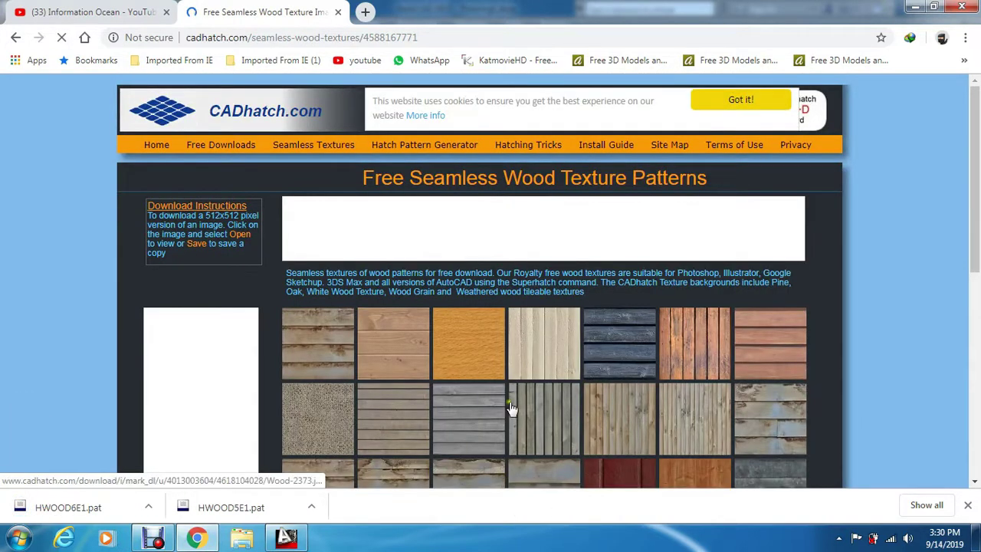
Step: Return from the seamless wood textures to the wood hatch patterns and download HWOOD7E1
scroll(532, 377, down, 2)
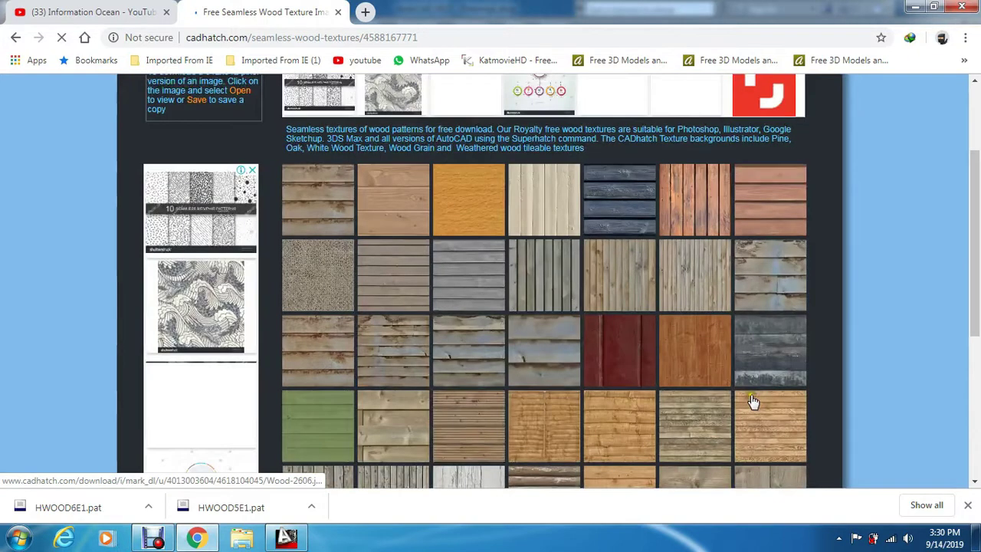
click(13, 37)
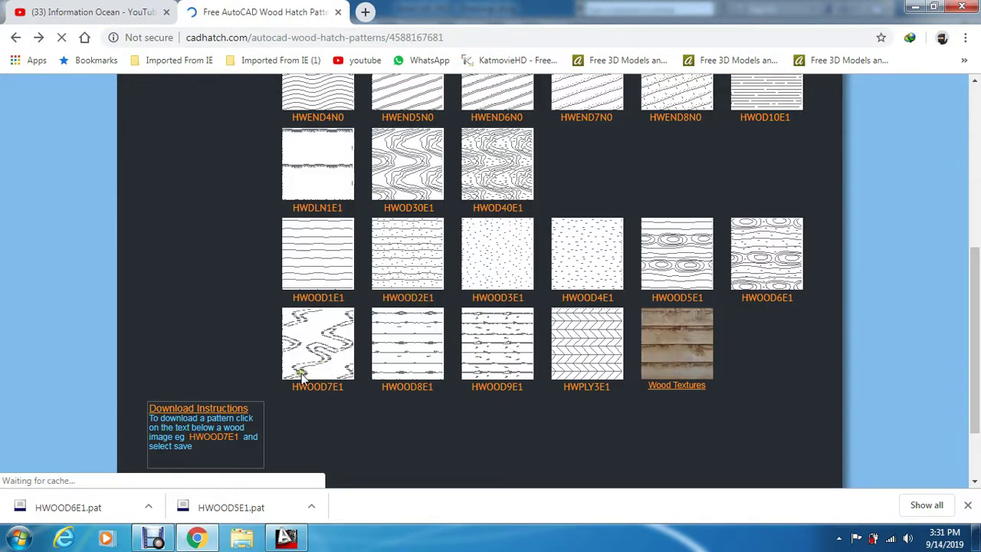
click(315, 386)
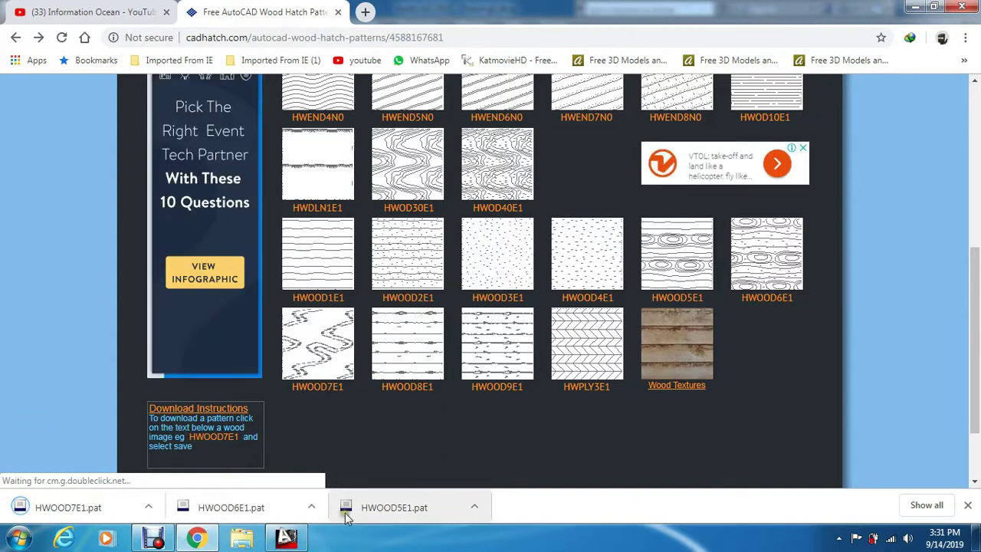
Step: Show the downloaded patterns in their folder and select the HWOOD5E1, HWOOD6E1 and HWOOD7E1 files
right_click(399, 509)
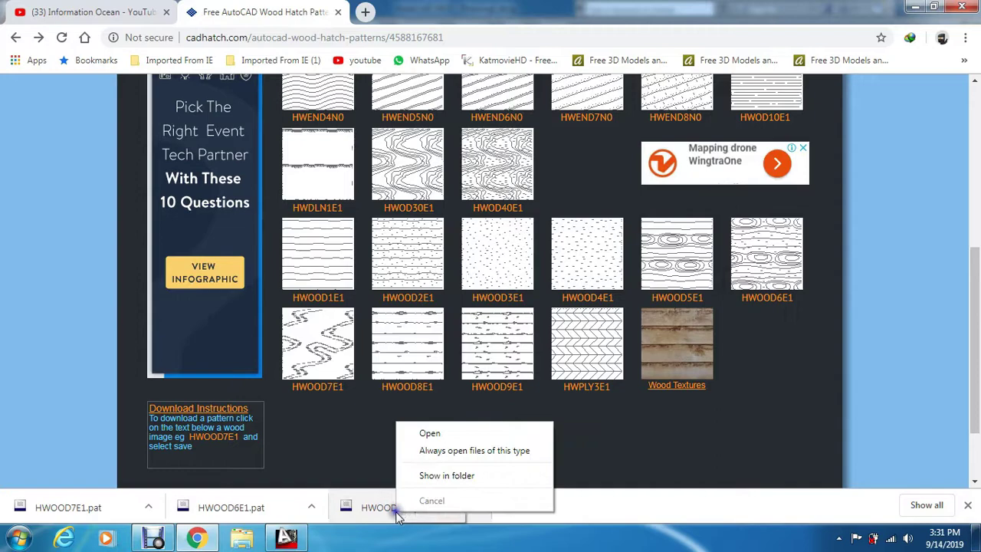
click(435, 476)
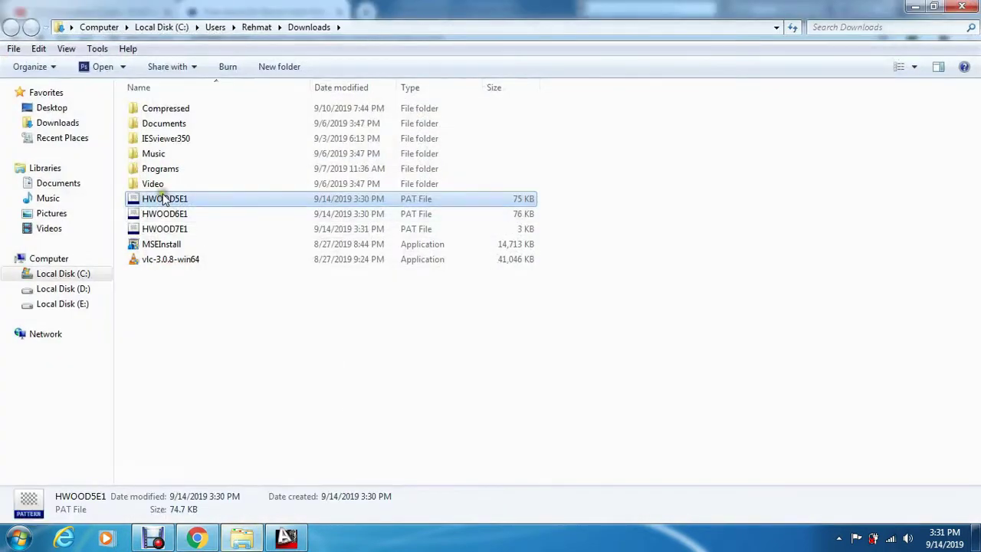
ctrl+click(163, 213)
ctrl+click(162, 229)
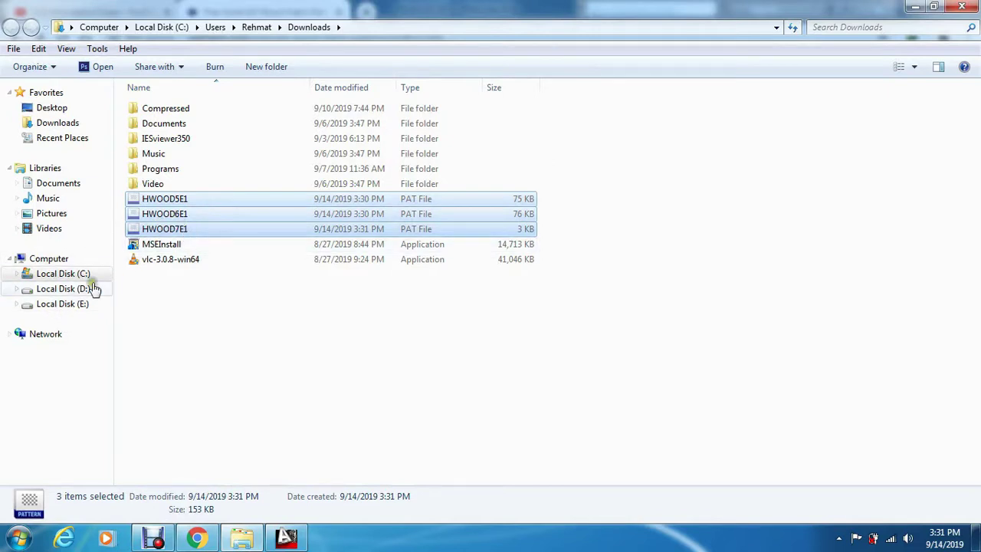
Step: Create a folder named hatch on Local Disk (D:) and open it
click(69, 291)
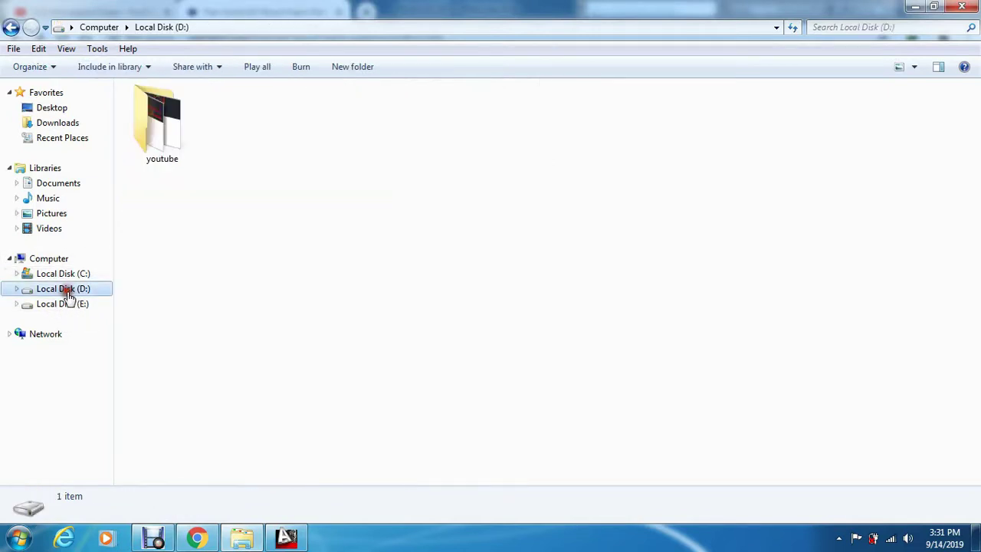
click(338, 67)
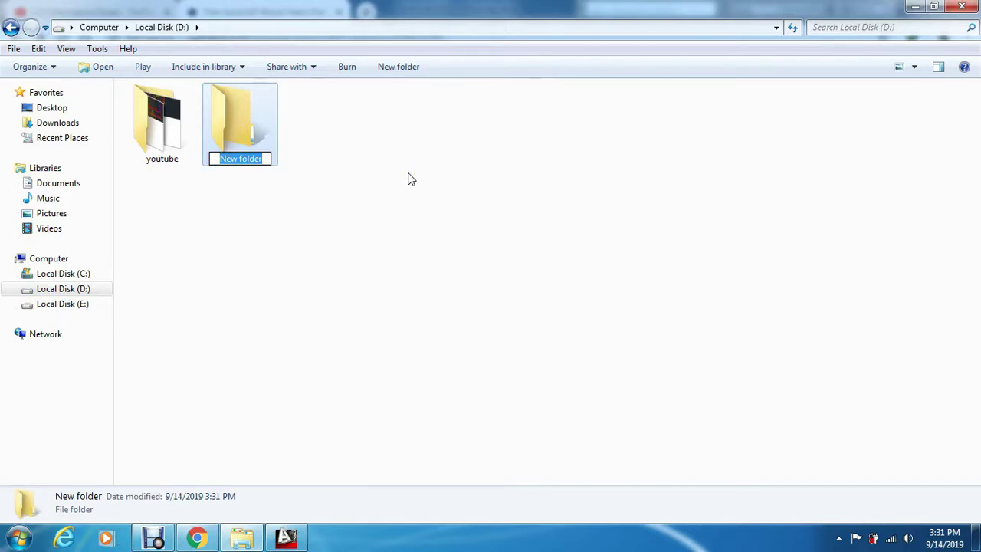
text(hatch)
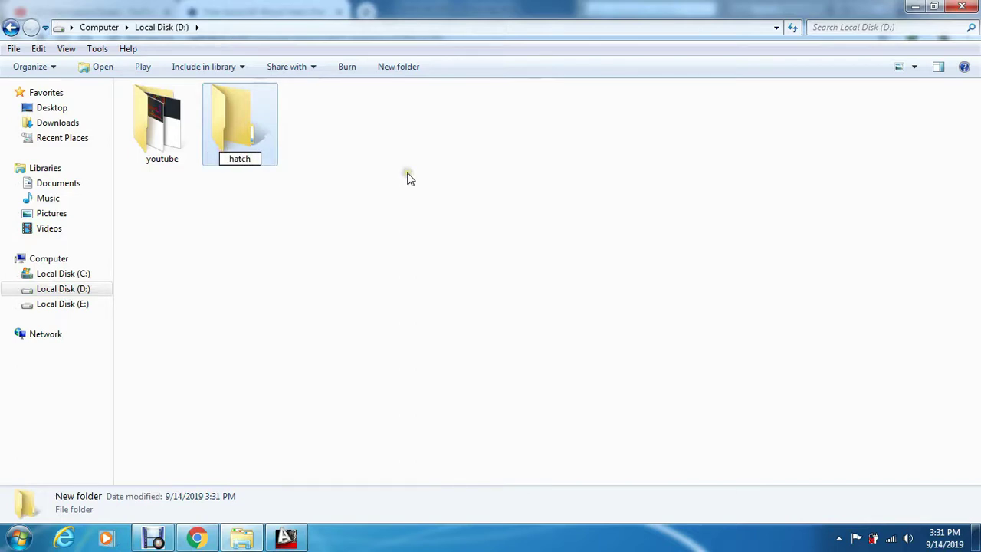
click(407, 177)
double_click(239, 115)
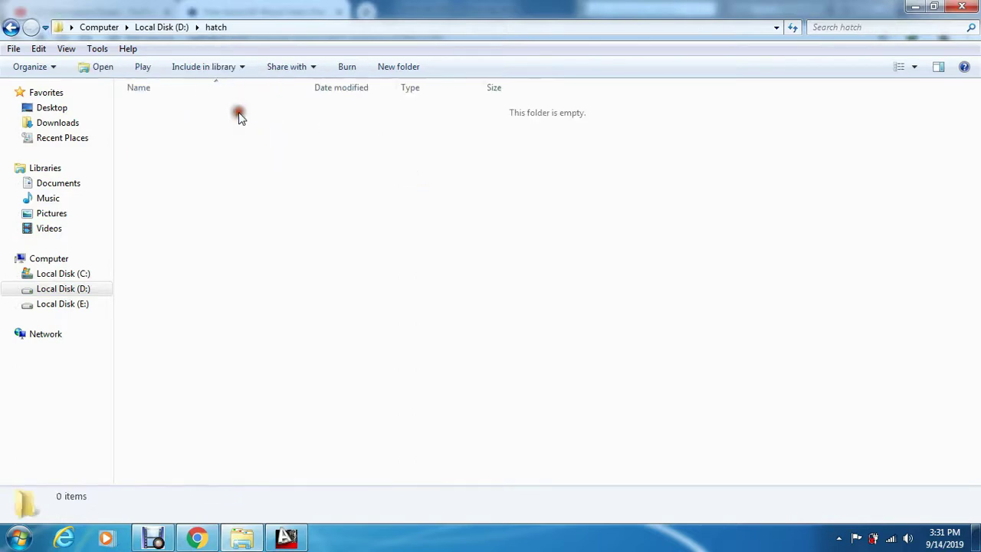
Step: Paste the three HWOOD pattern files into the hatch folder and close the folder window
right_click(238, 112)
click(299, 212)
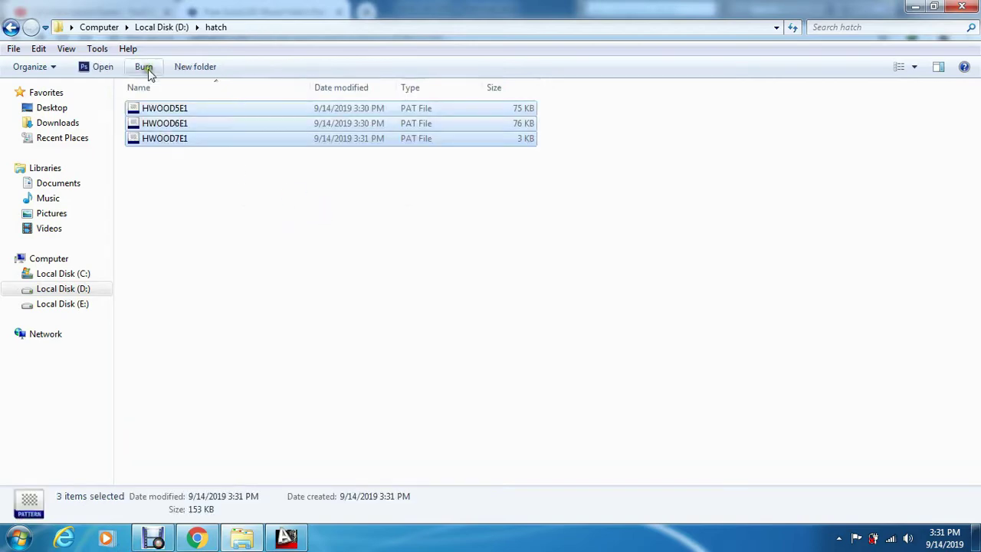
click(199, 220)
click(962, 6)
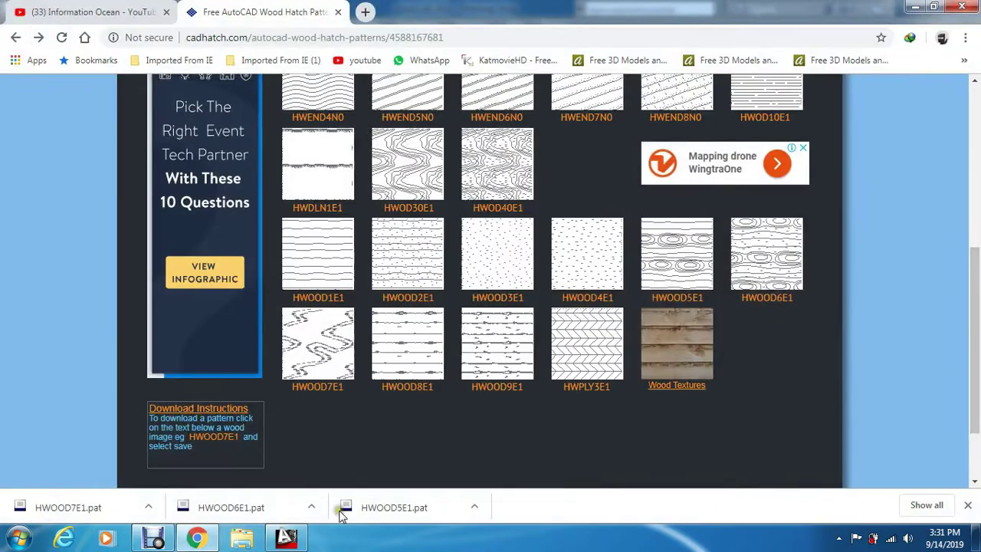
Step: Switch to AutoCAD 2013, open the Options and expand the Support File Search Path entry
click(285, 538)
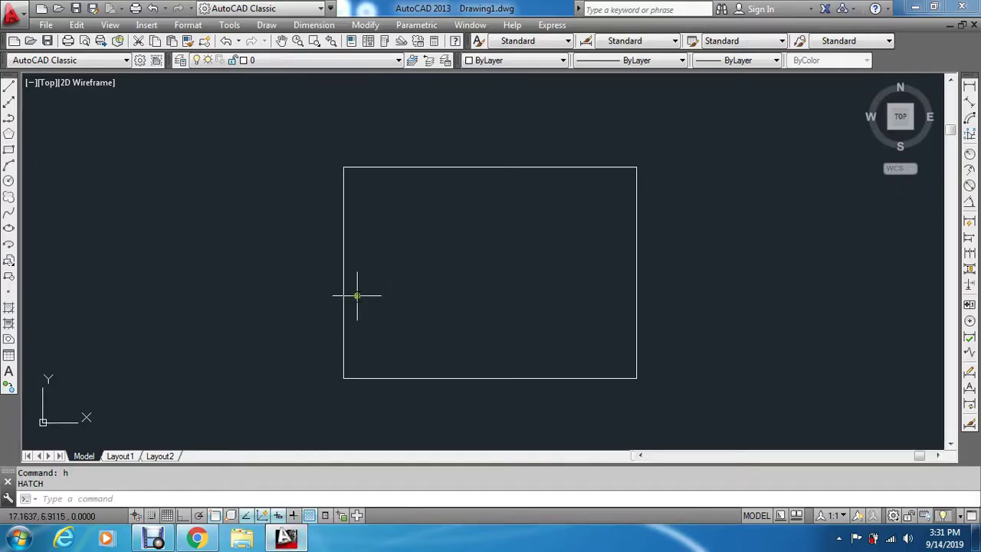
text(options)
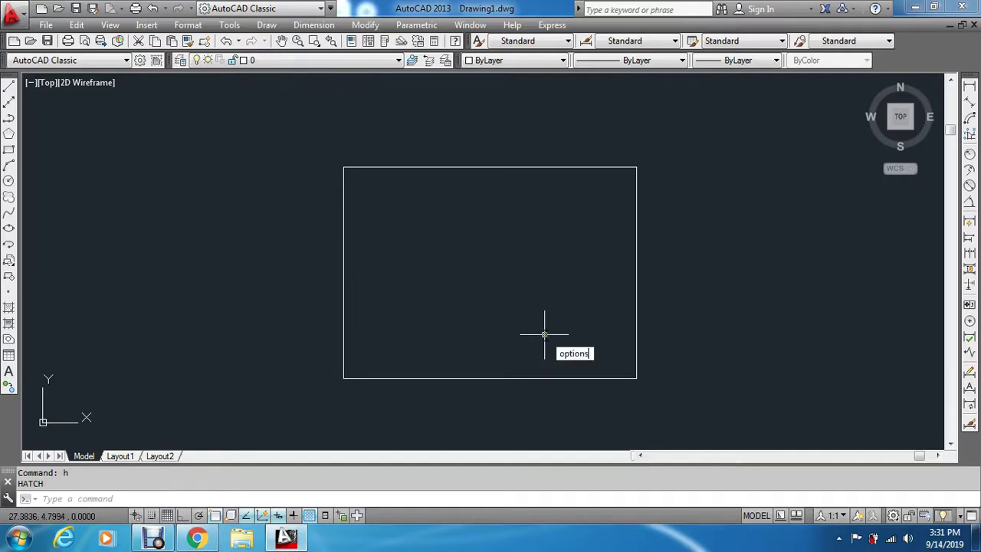
key(Return)
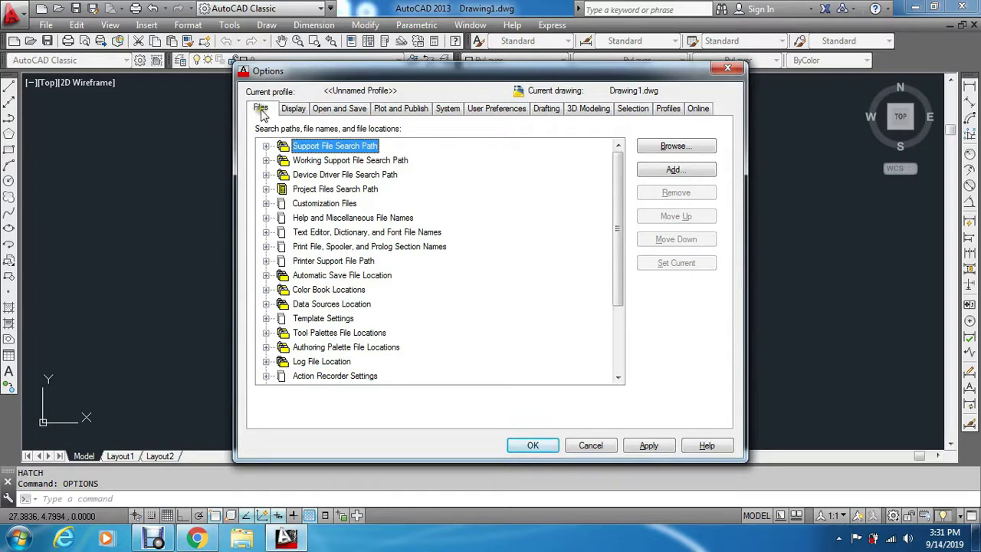
mouse_move(365, 148)
click(266, 146)
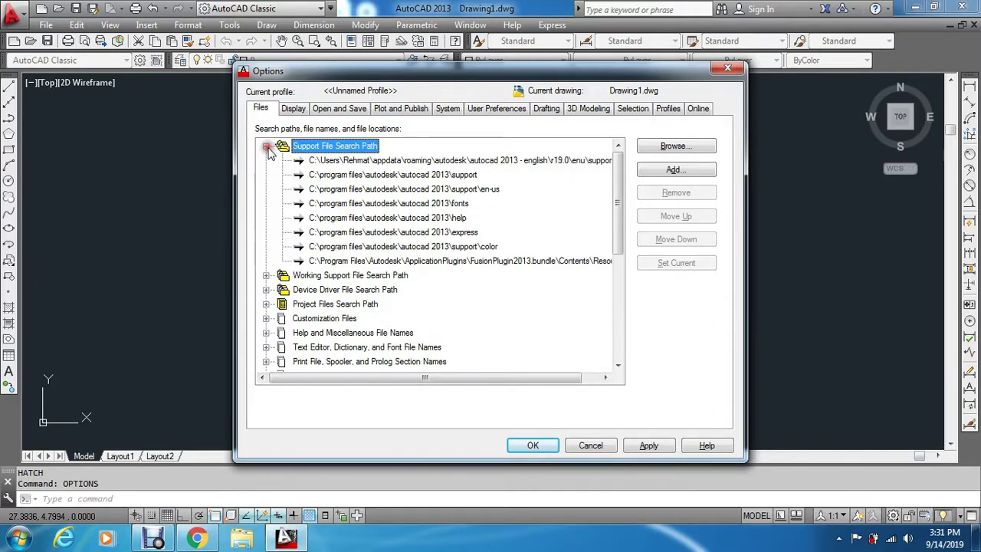
Step: Add the D:\hatch folder to the support file search paths and apply the options
click(675, 170)
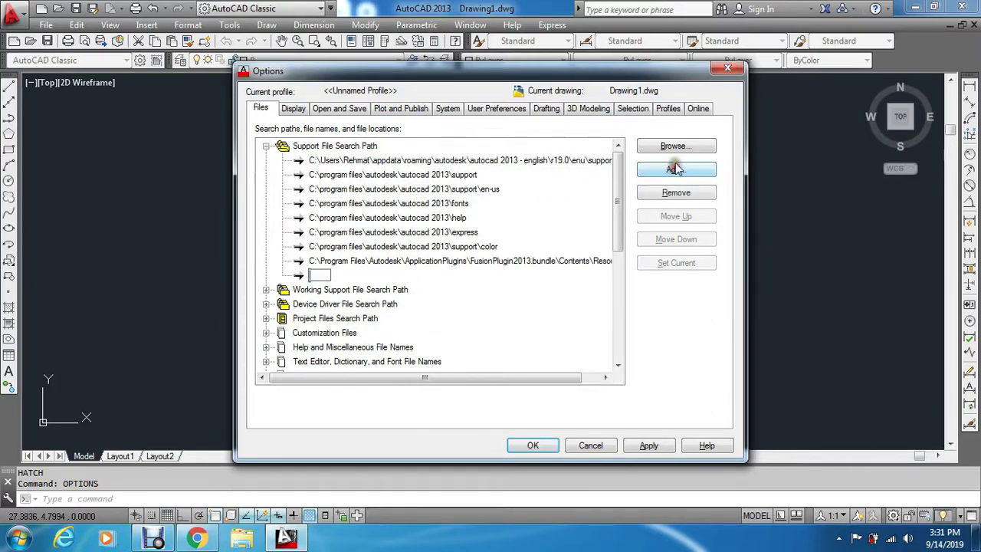
click(673, 147)
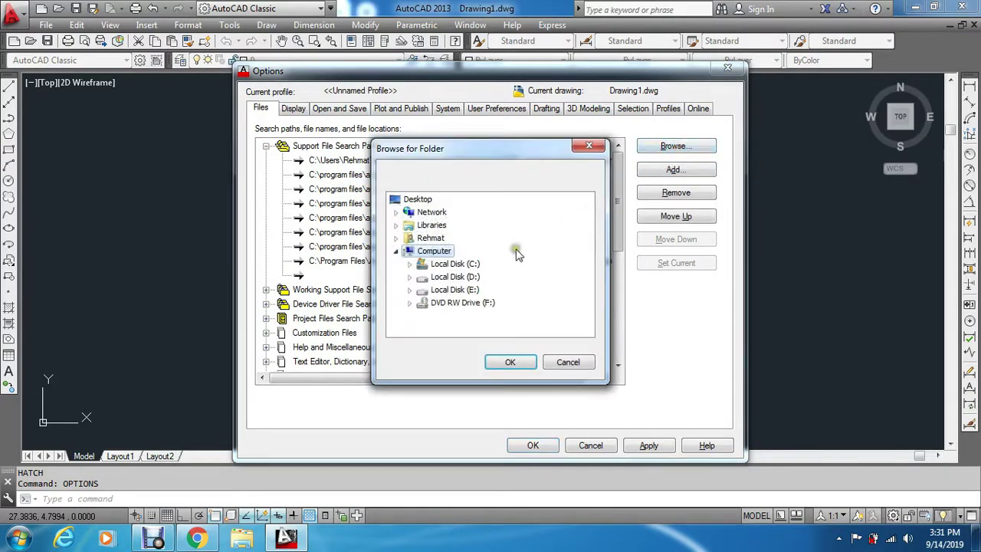
click(435, 277)
double_click(434, 279)
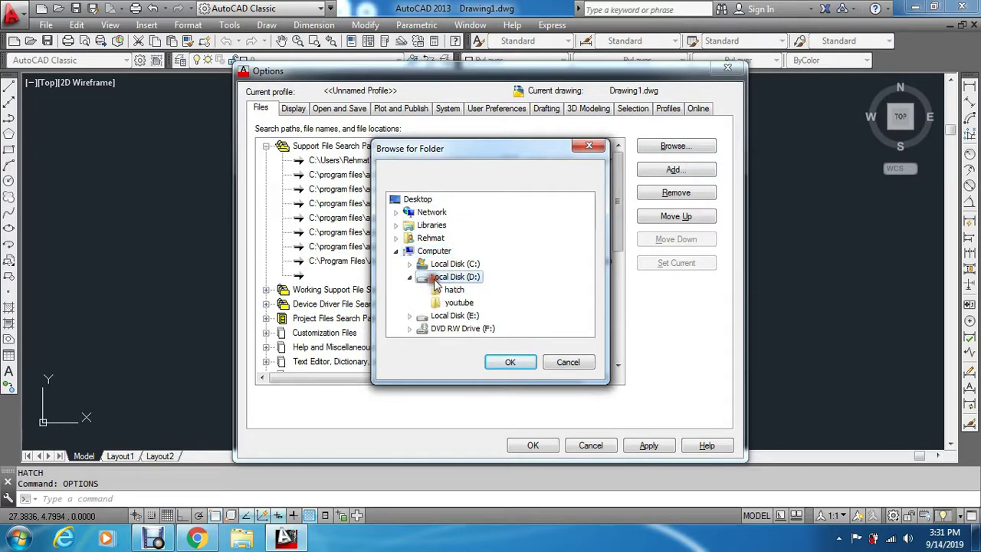
click(460, 290)
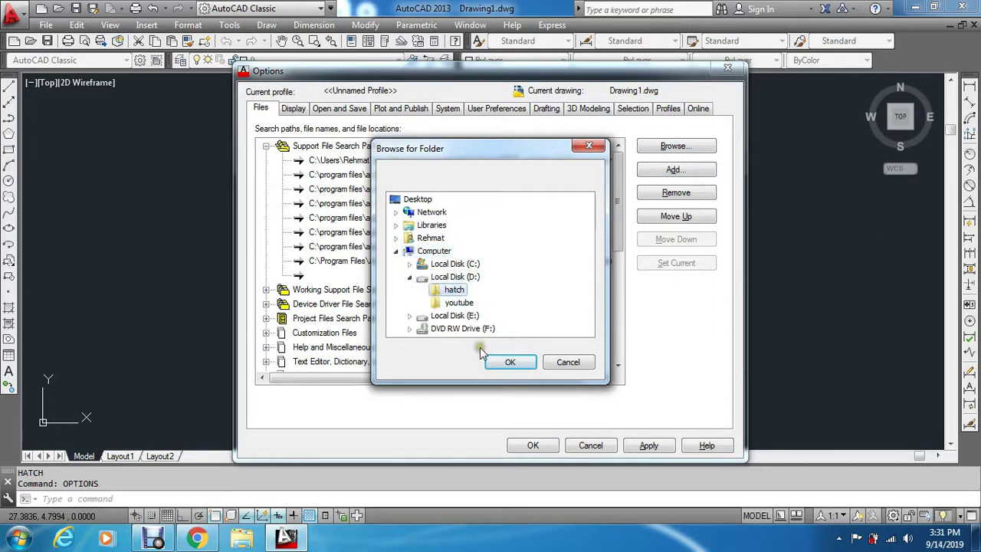
click(500, 362)
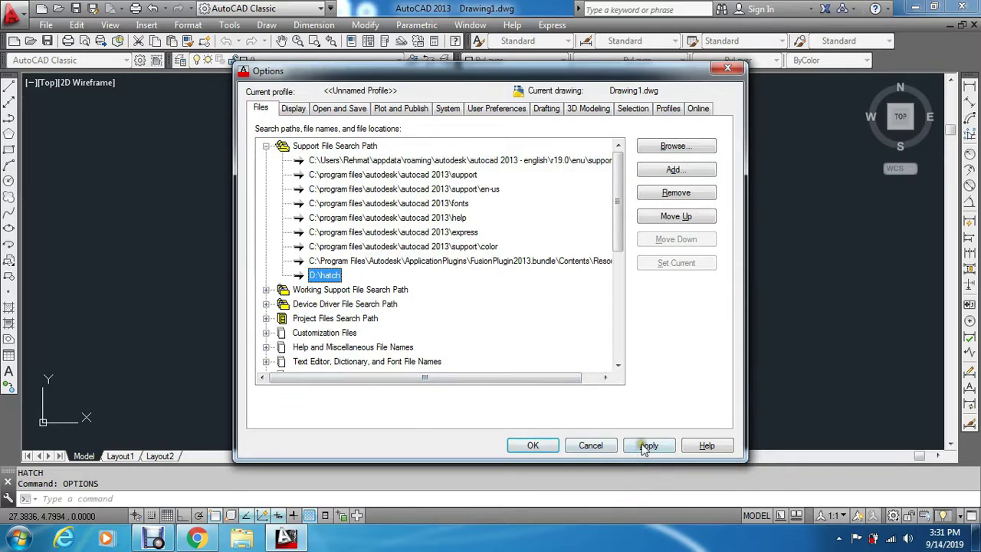
click(648, 446)
click(532, 445)
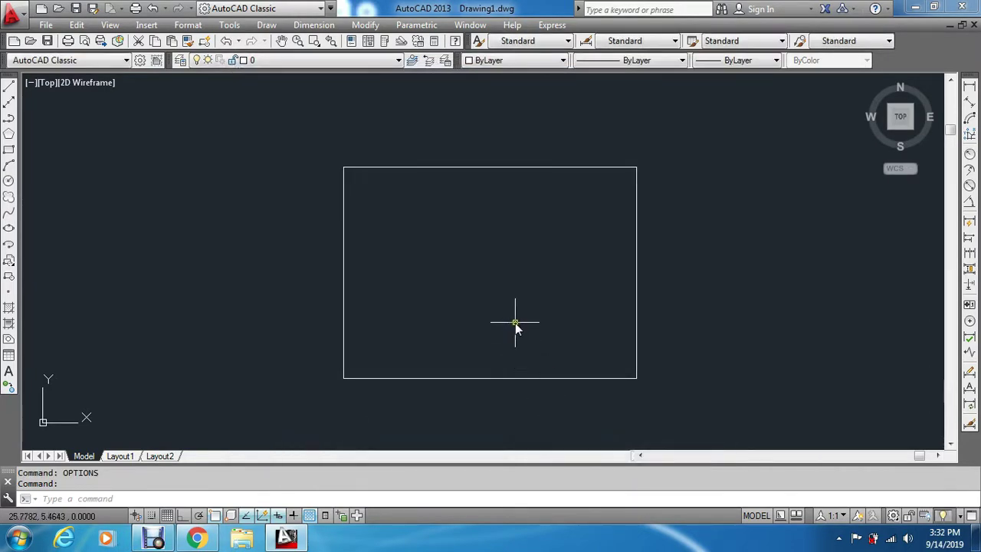
Step: Start the Hatch command, look through the custom wood patterns and choose HWOOD7E1
text(hatch)
key(Return)
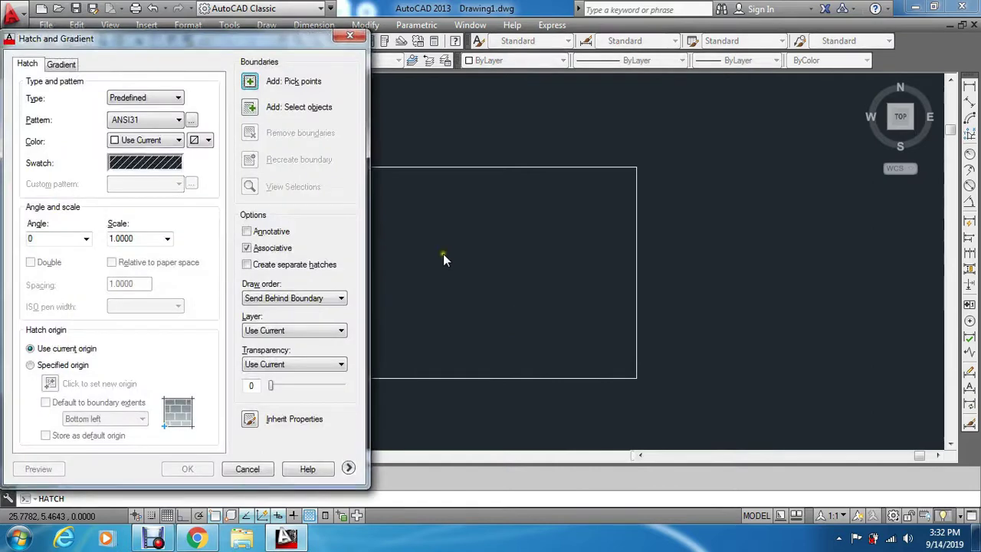
click(154, 167)
click(483, 239)
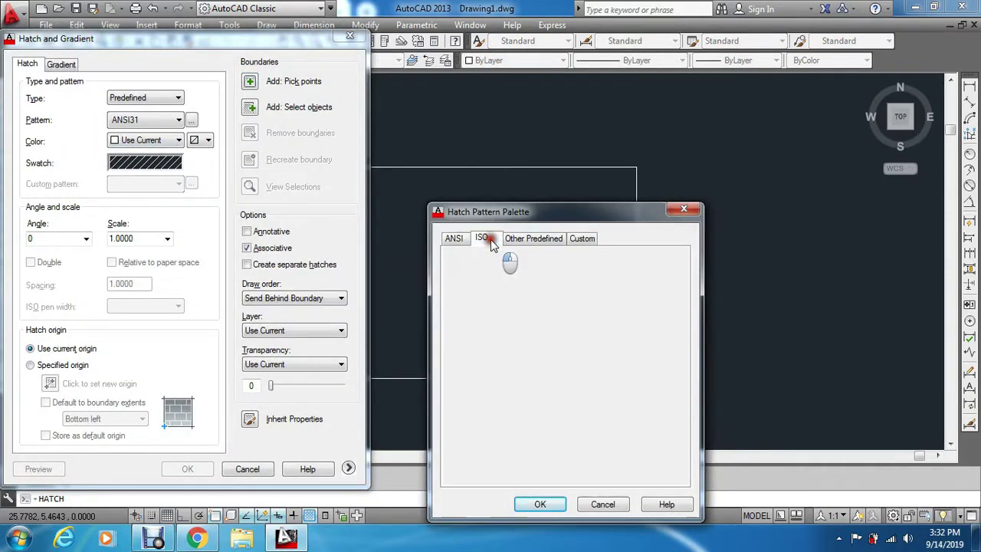
click(584, 240)
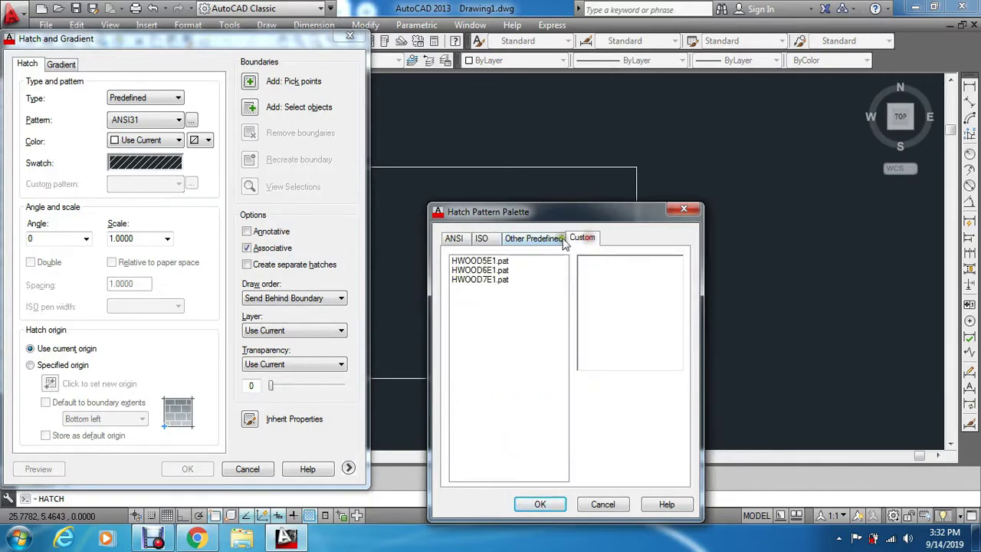
click(478, 261)
click(484, 271)
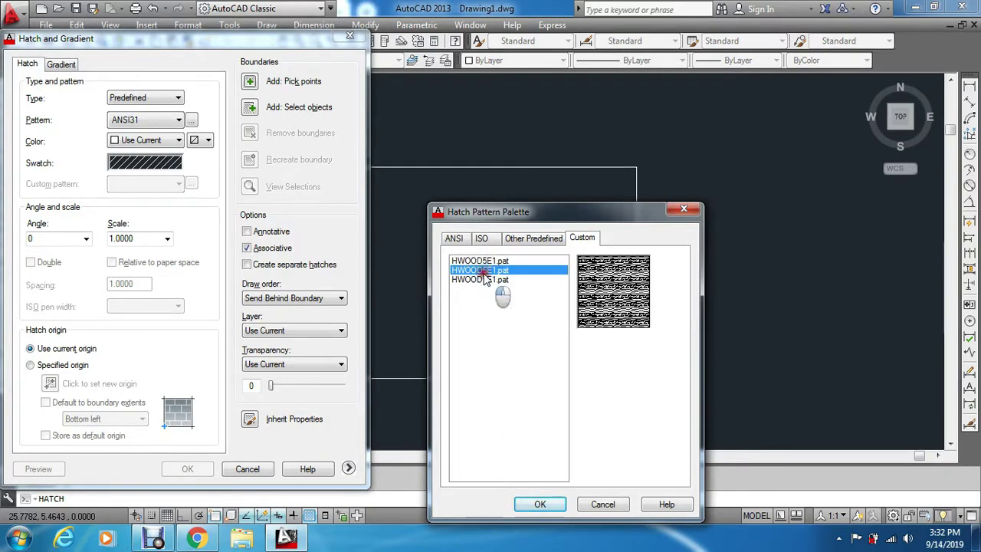
click(488, 281)
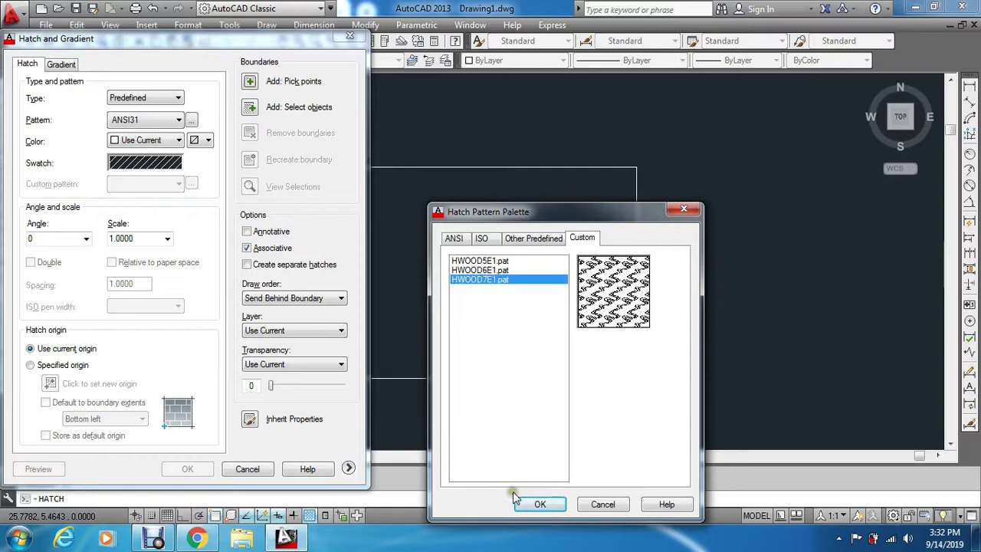
click(542, 505)
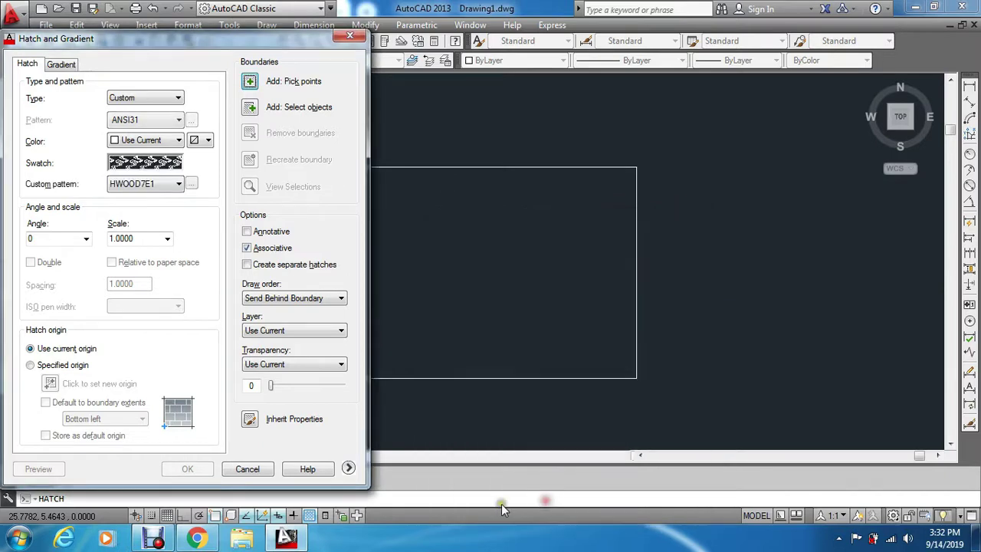
Step: Set the hatch scale to .08 and preview the hatch inside the rectangle
double_click(145, 237)
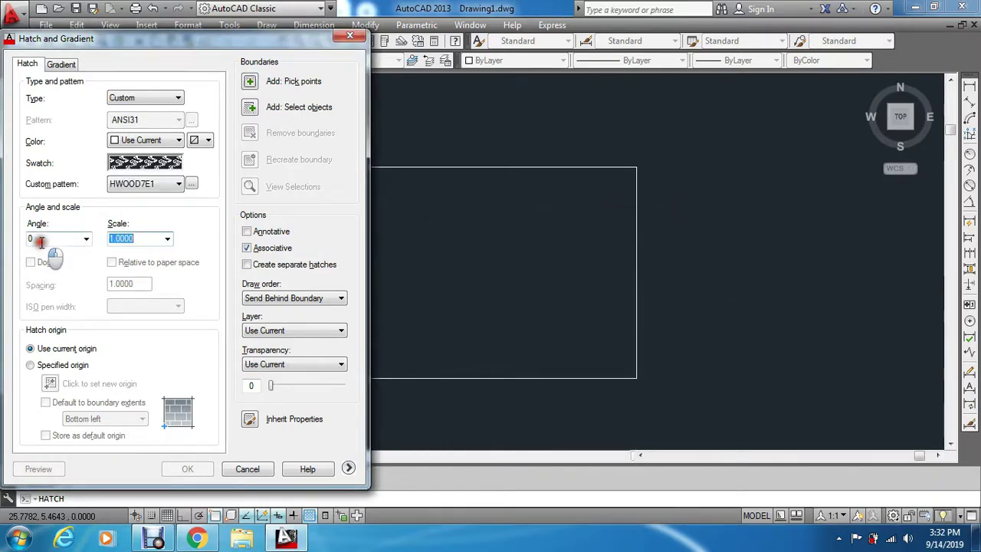
text(.08)
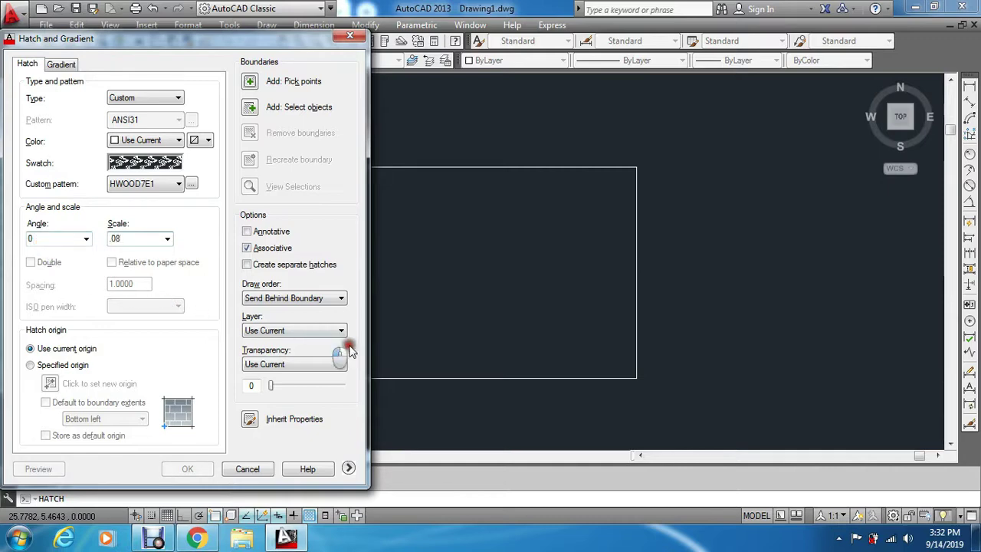
click(248, 82)
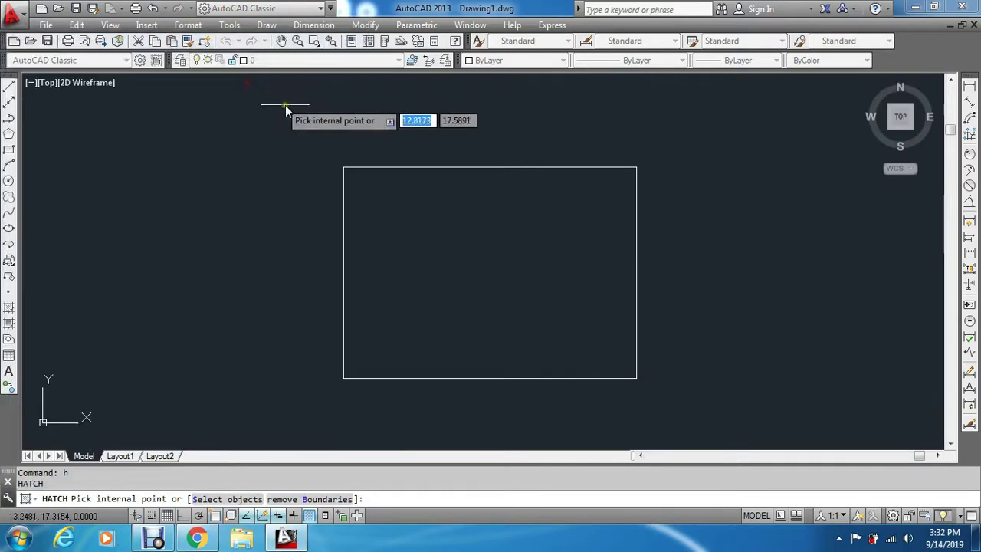
click(424, 278)
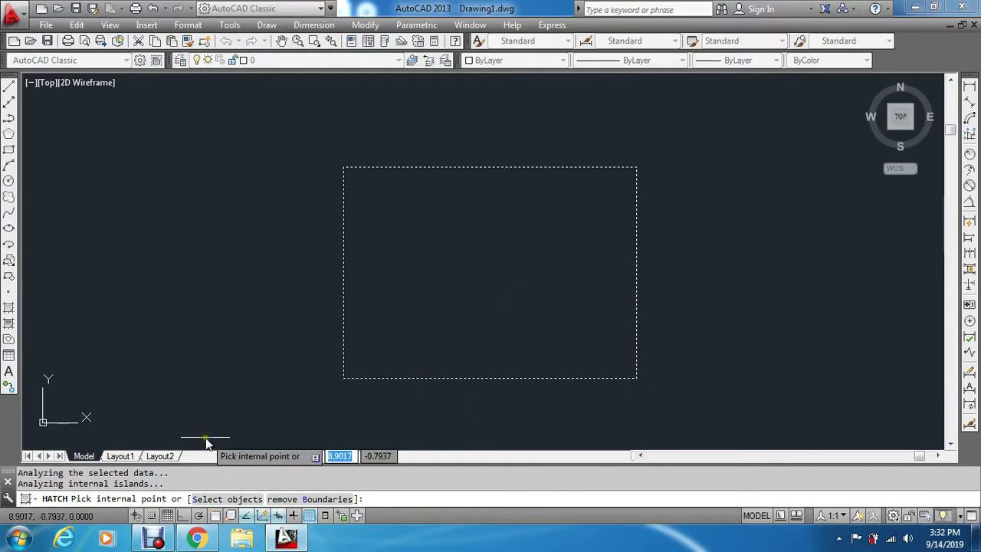
key(Return)
click(62, 470)
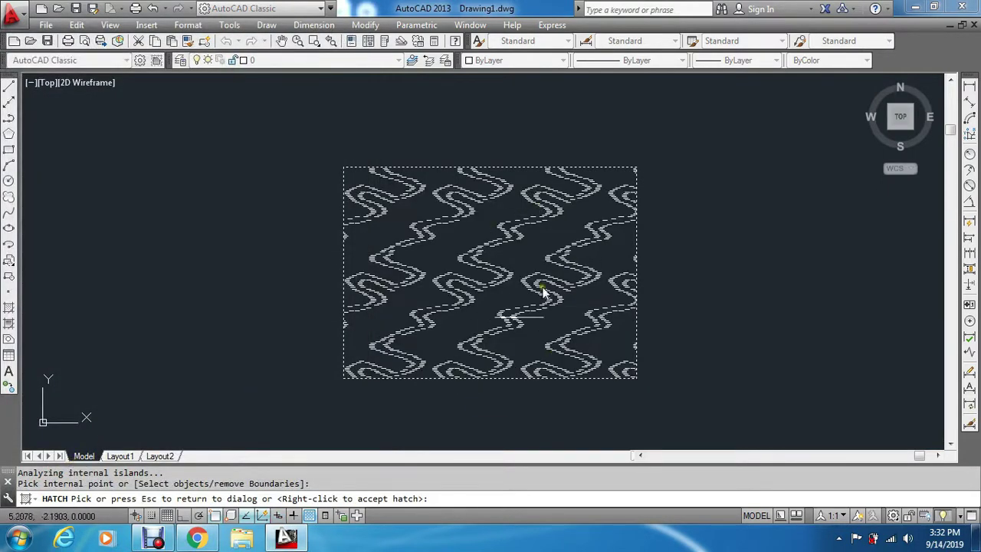
click(486, 295)
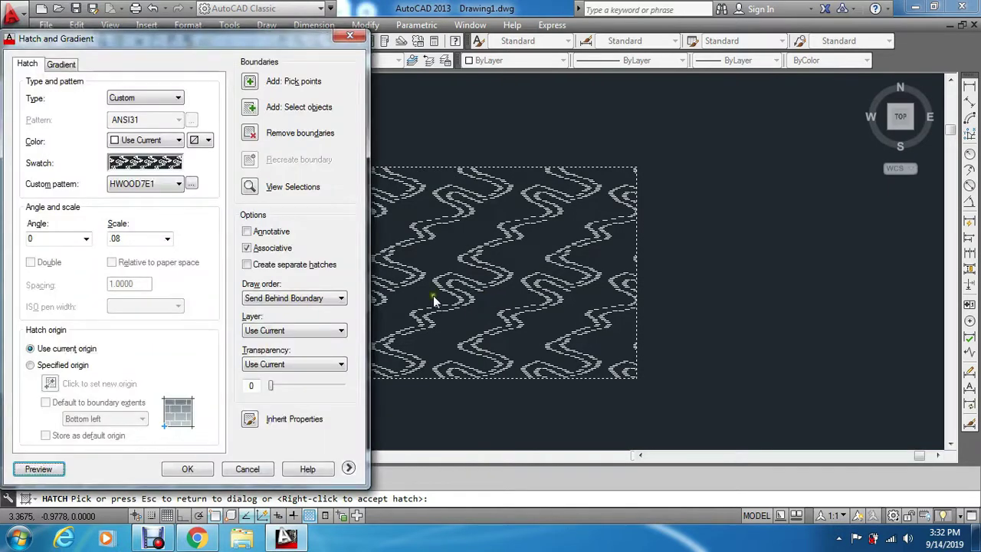
Step: Change the custom pattern to HWOOD5E1, preview it in the rectangle and apply the hatch
click(127, 163)
click(473, 261)
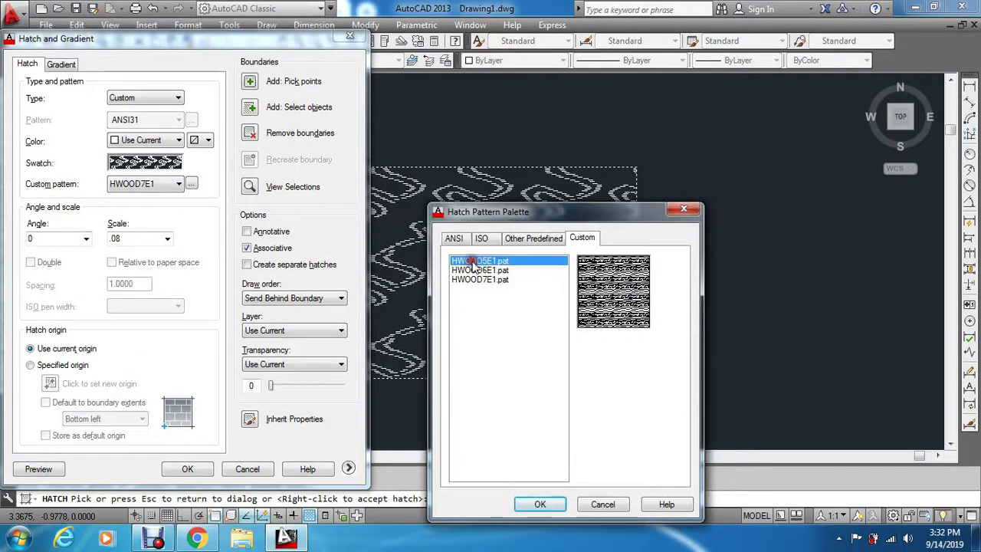
click(557, 506)
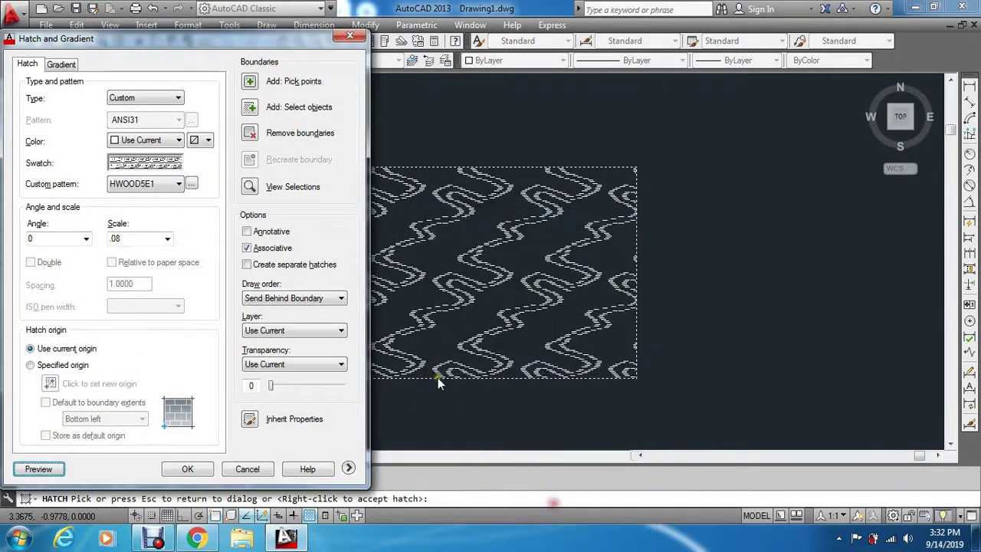
click(261, 88)
click(444, 271)
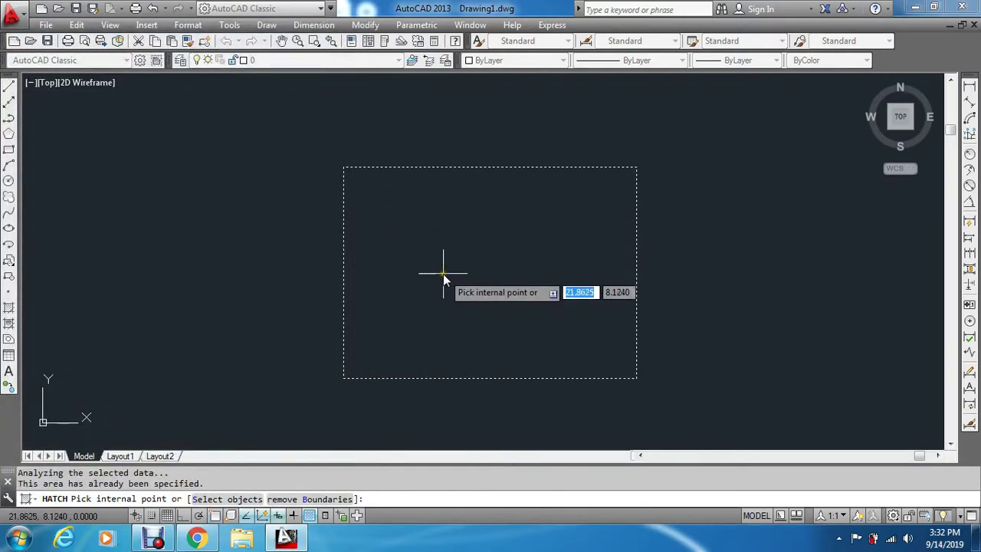
key(Return)
click(38, 469)
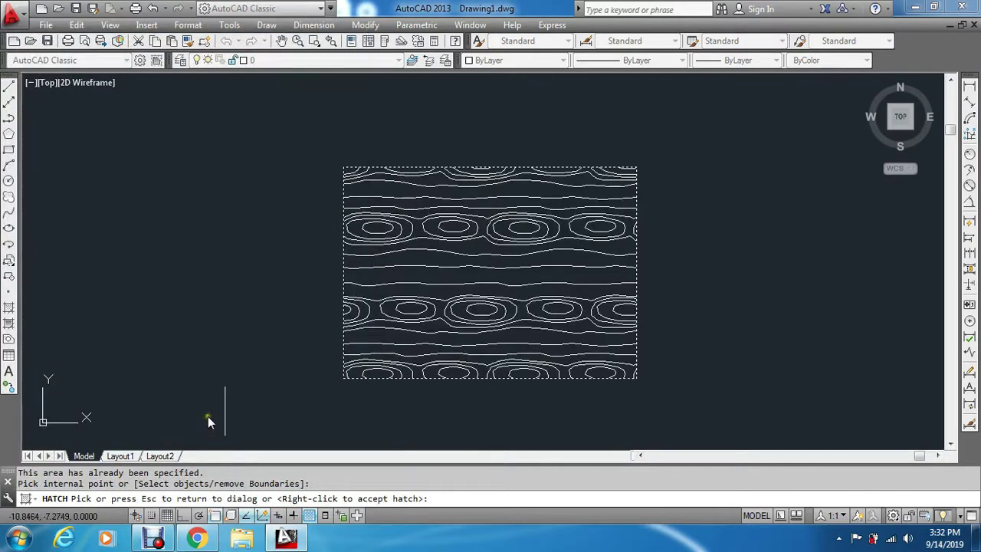
key(Escape)
click(204, 472)
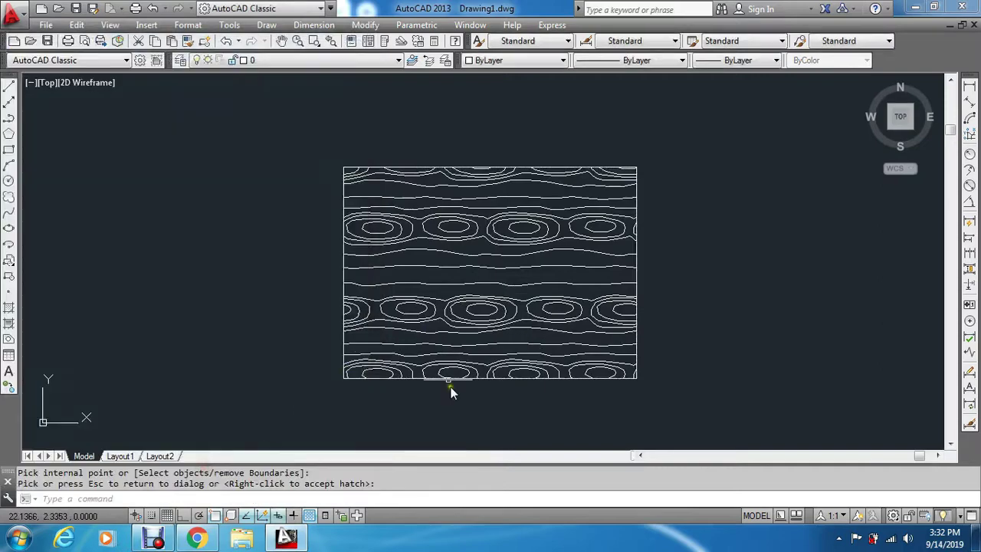
Step: Examine the finished wood hatch by zooming to a window around the rectangle
click(506, 334)
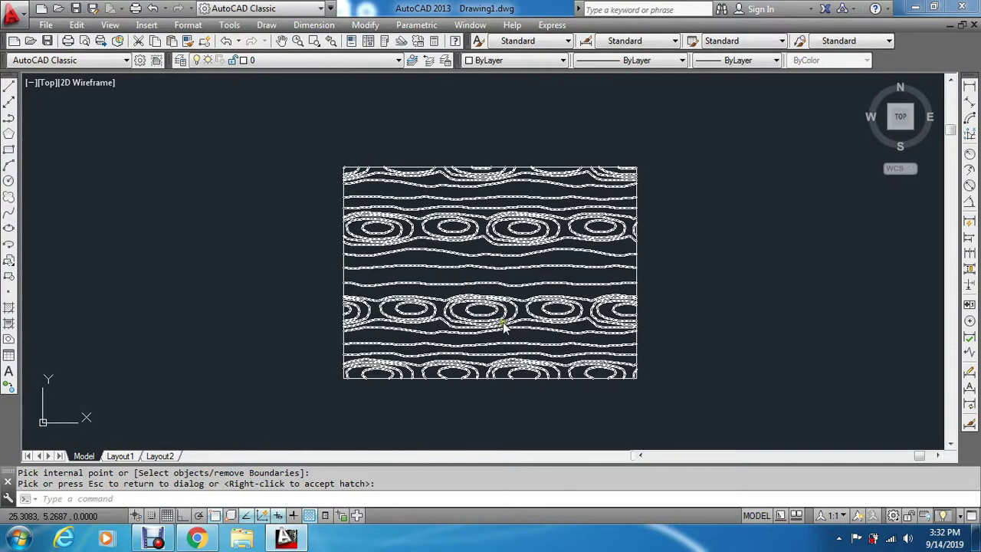
key(Escape)
text(z)
key(Return)
click(332, 156)
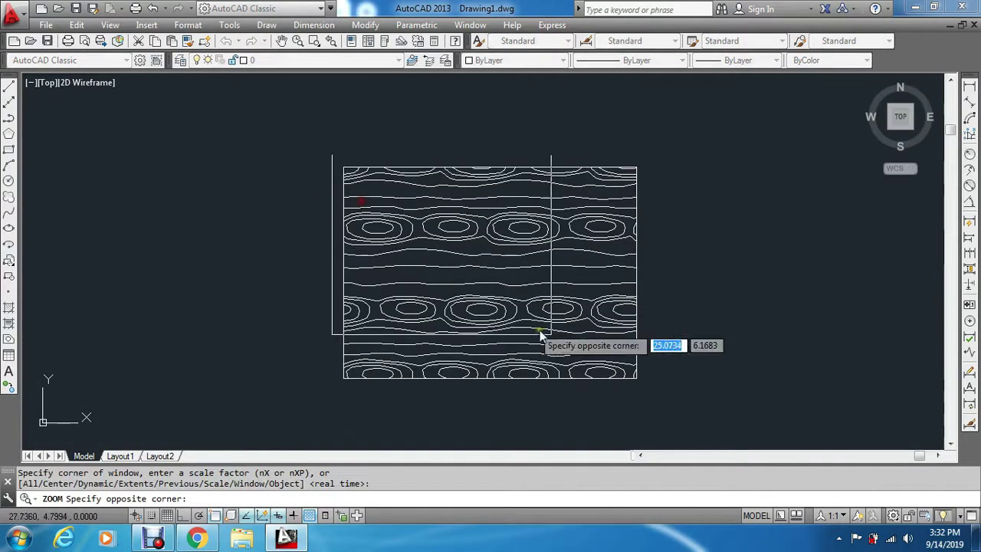
click(658, 412)
key(Escape)
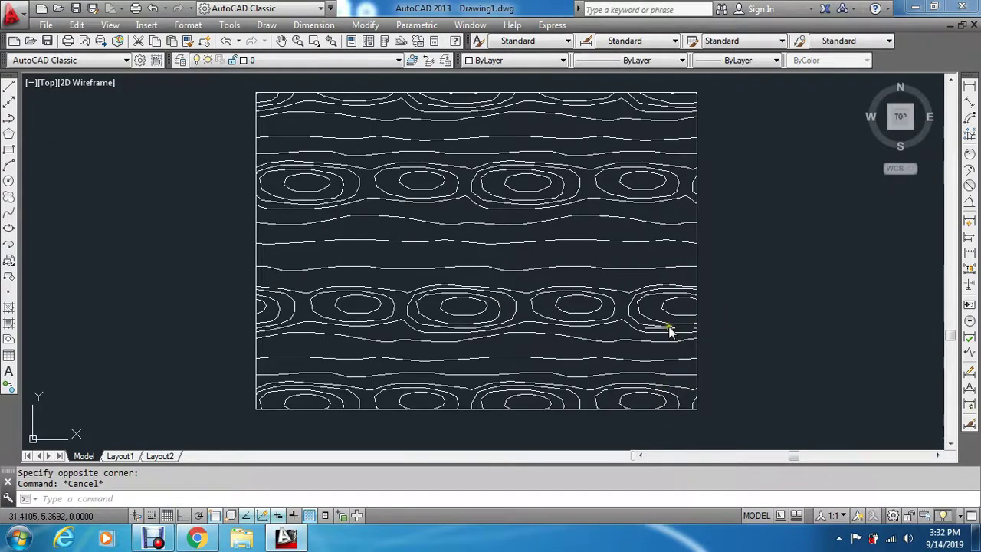